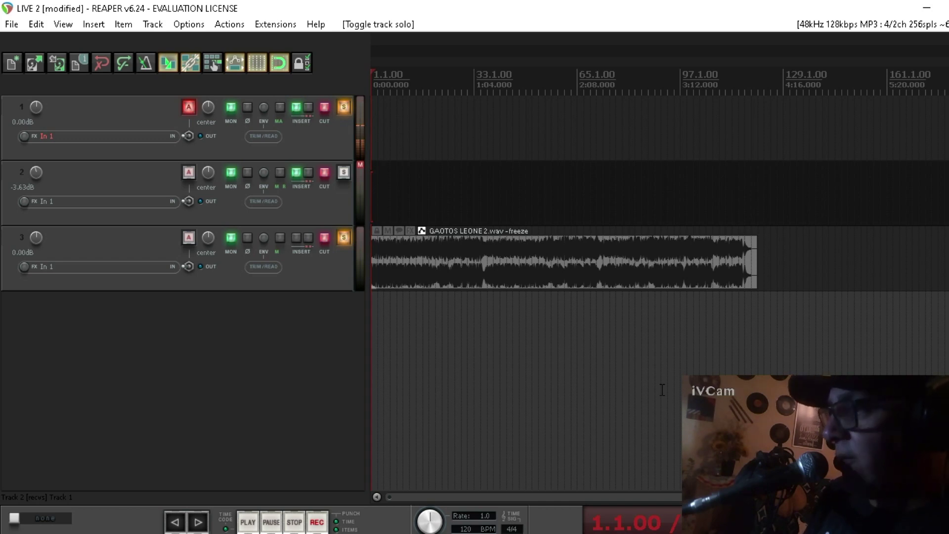
Solo track 2, play the project from the start to hear it, stop playback and unsolo track 2
left_click(342, 171)
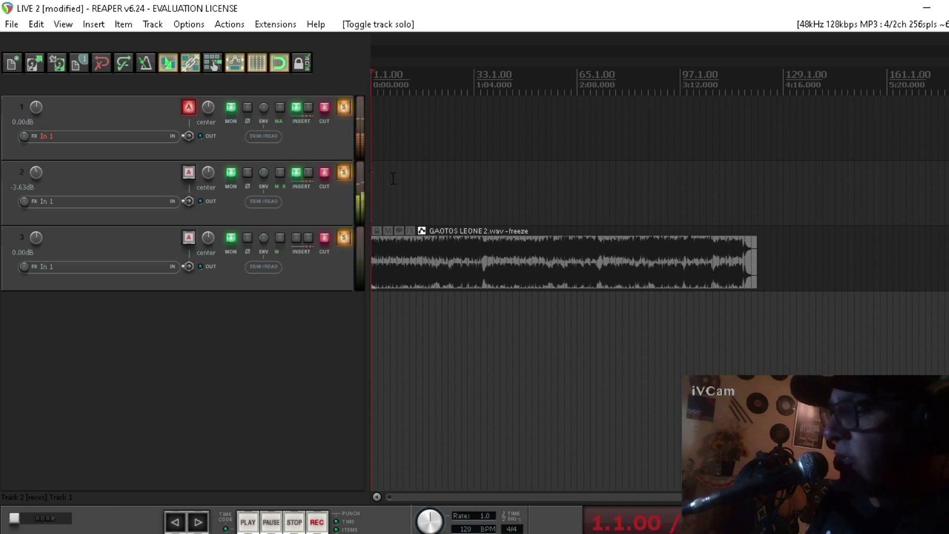
key("space")
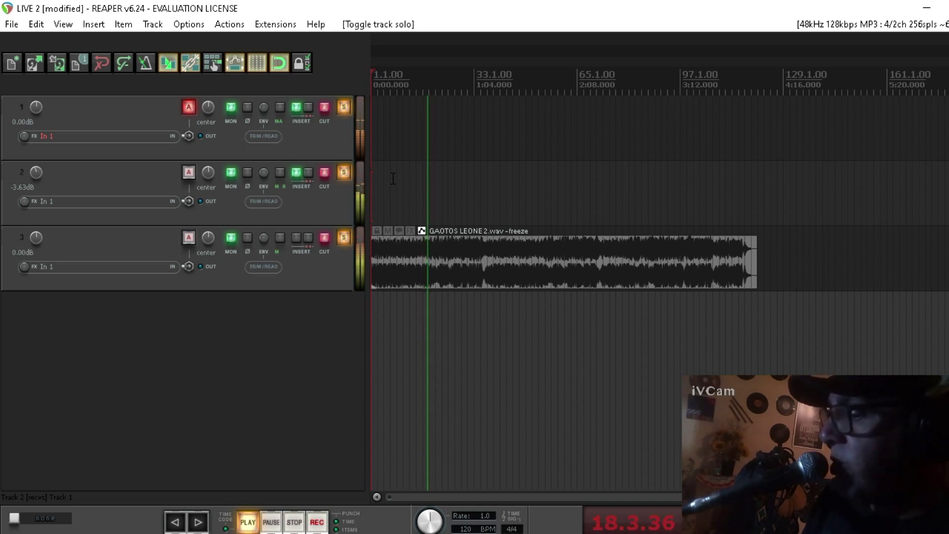
key("space")
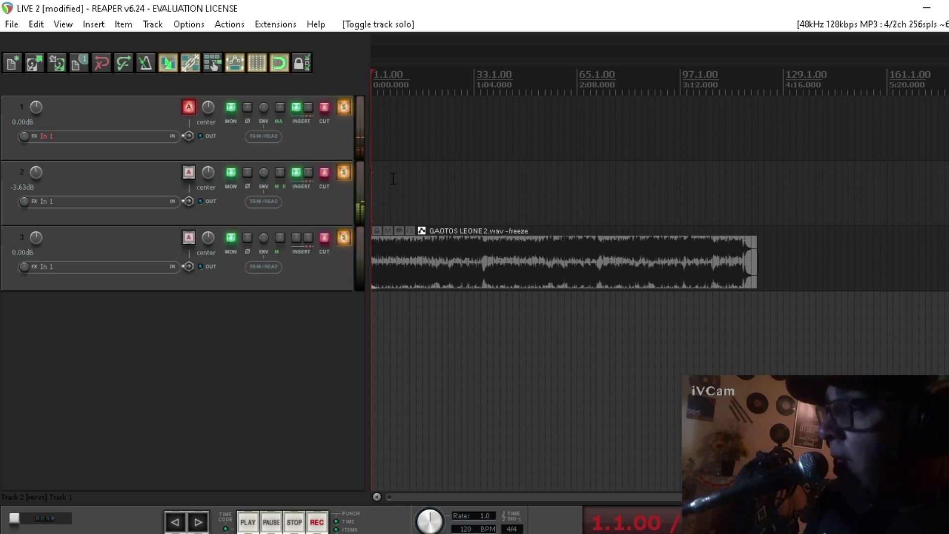
left_click(349, 171)
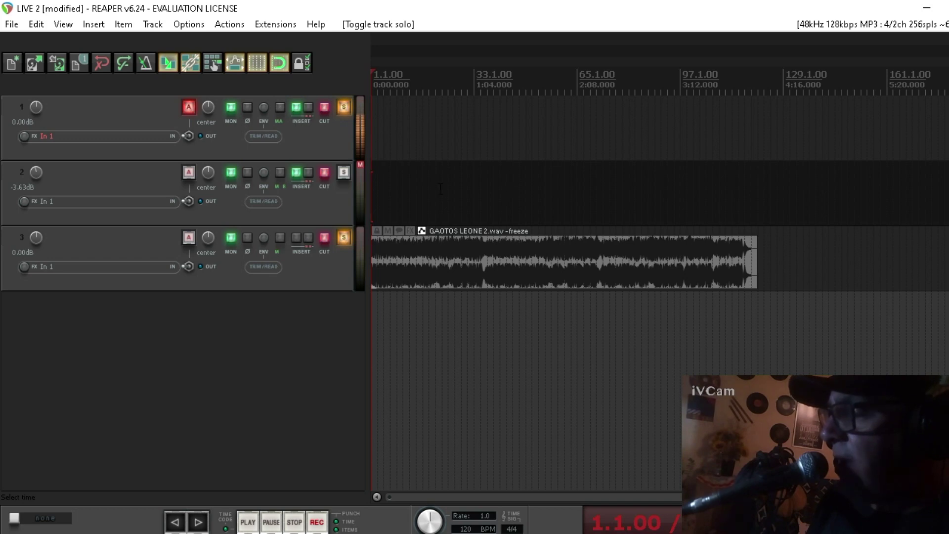
Add three new empty tracks below track 3
double_click(336, 309)
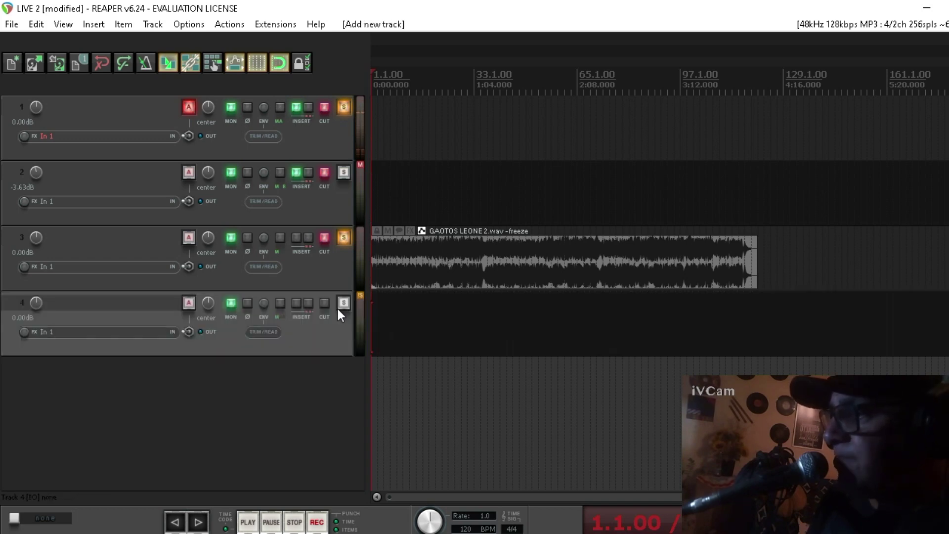
double_click(322, 396)
double_click(324, 463)
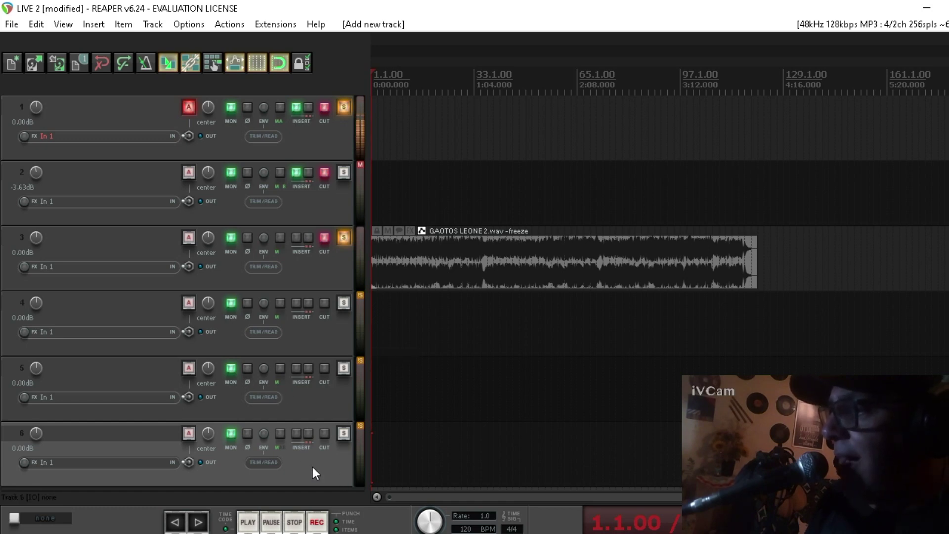
Delete the three empty tracks 4 to 6
left_click(308, 408)
left_click(316, 331)
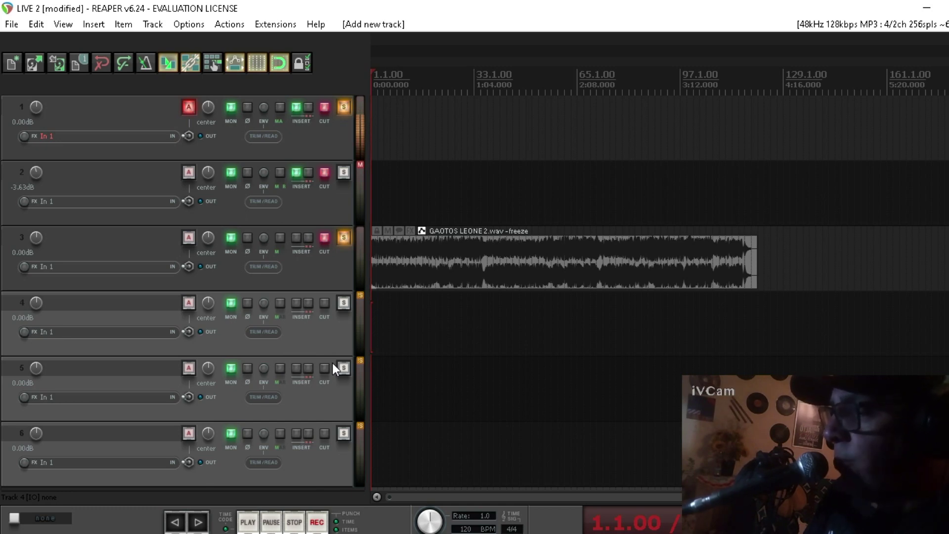
key("Delete")
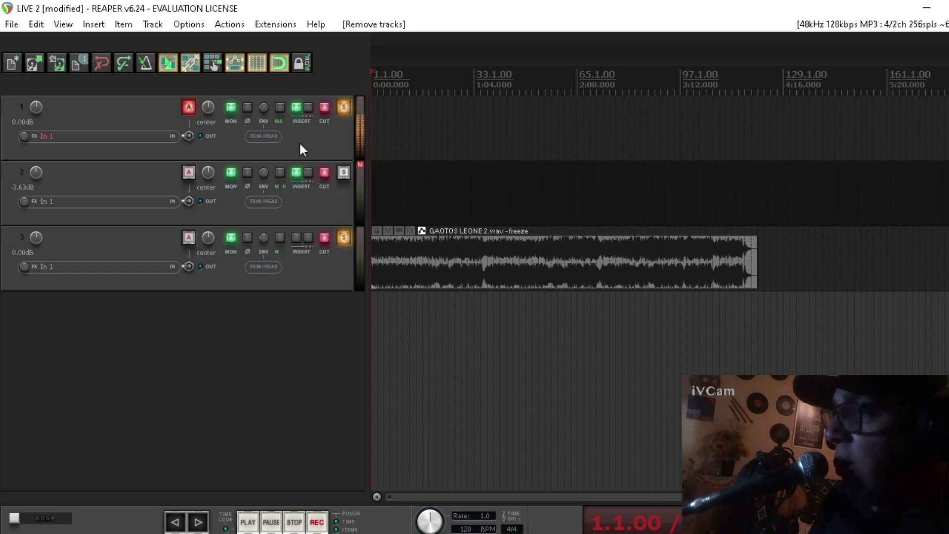
Set track 1's record input to mono In 1 and check the input options of track 2
left_click(60, 133)
mouse_move(148, 140)
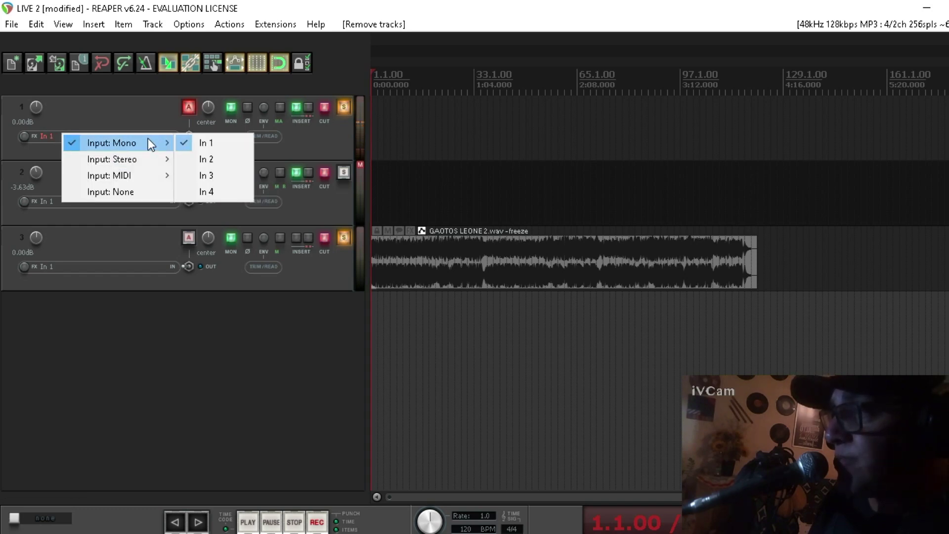
left_click(210, 143)
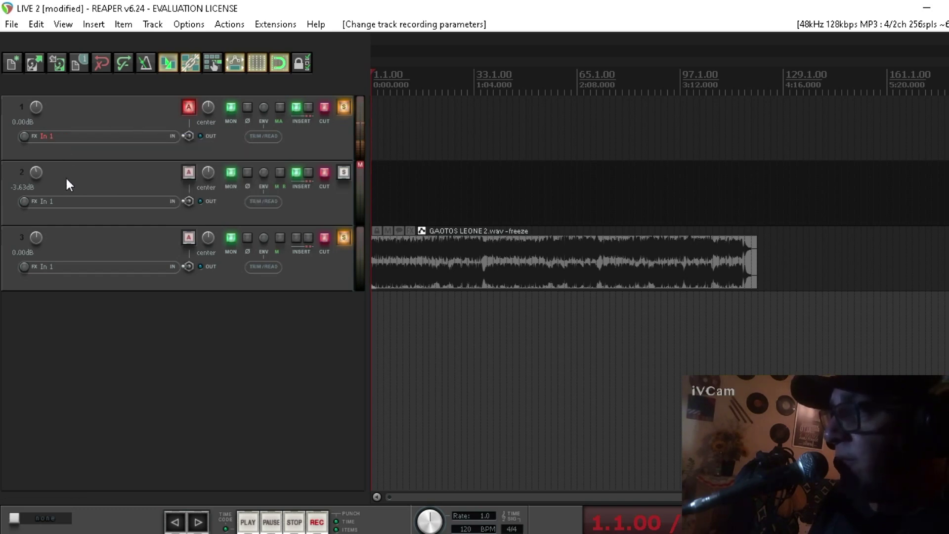
left_click(54, 203)
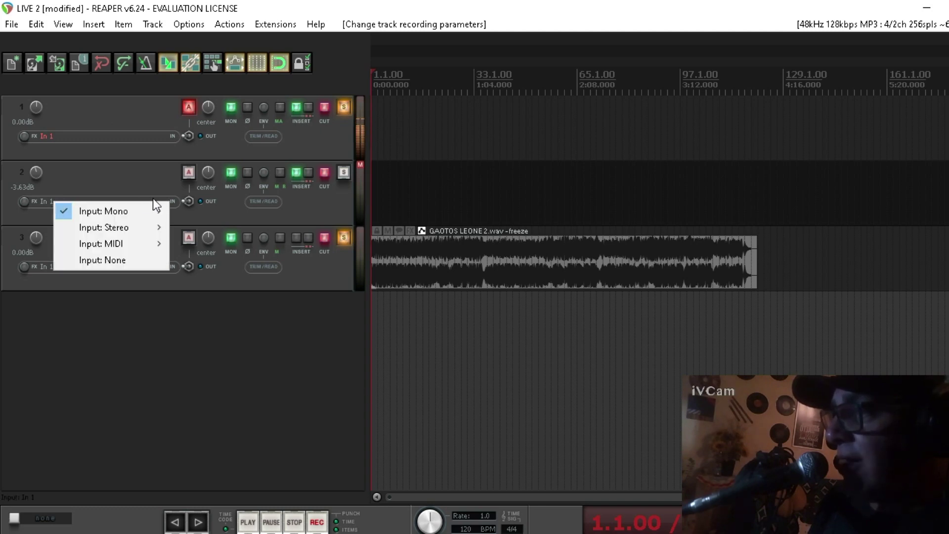
mouse_move(152, 211)
left_click(94, 116)
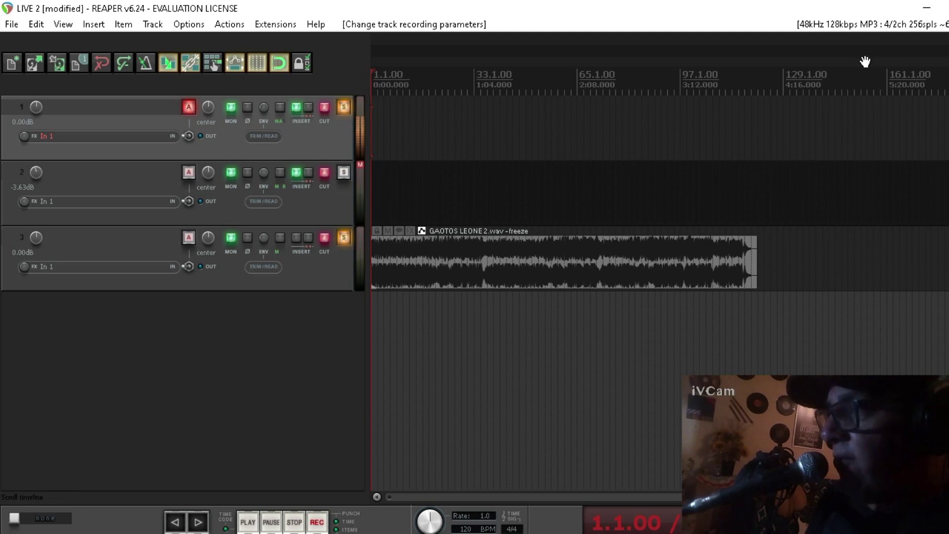
Solo and unsolo track 2 to compare the live voice with and without it
left_click(347, 177)
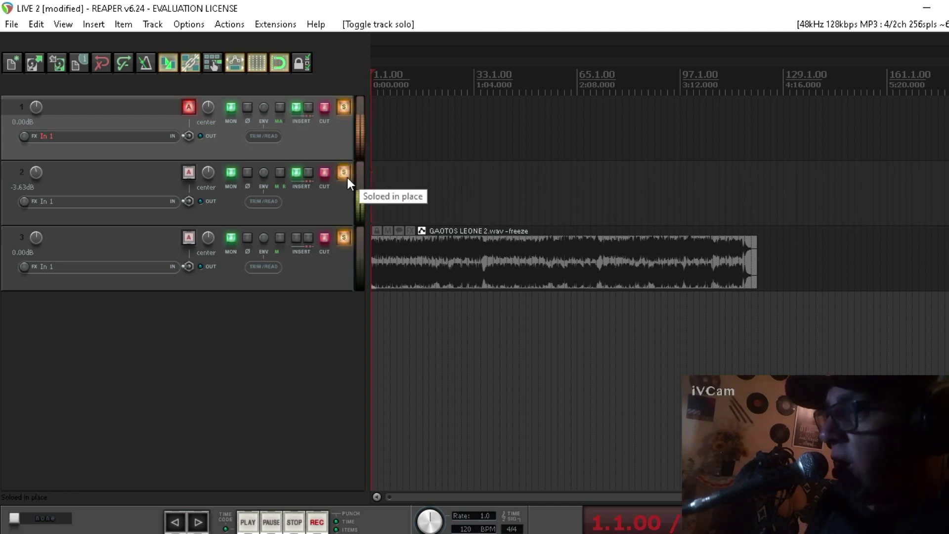
left_click(346, 177)
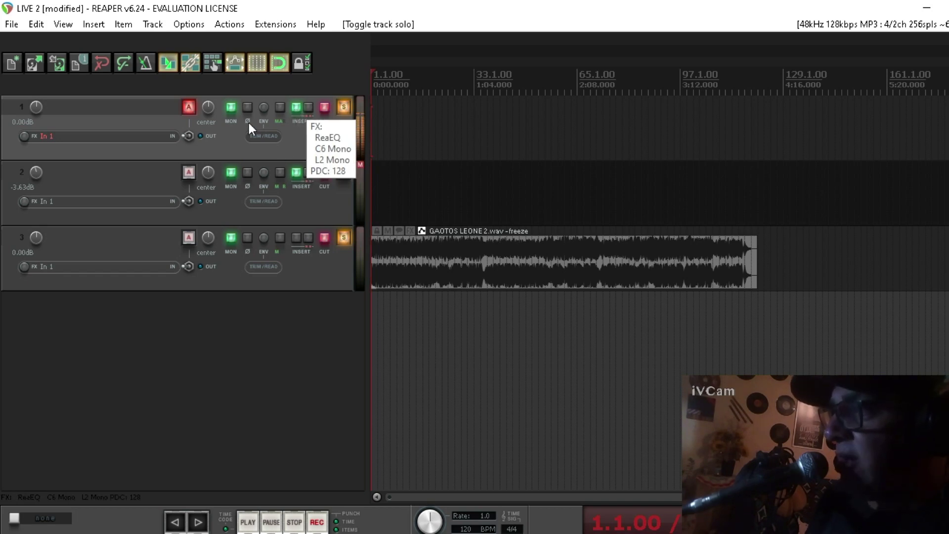
Open track 1's effects chain and review ReaEQ's bands, its preset list and the Basic 11 band Clear Vocals preset
left_click(298, 109)
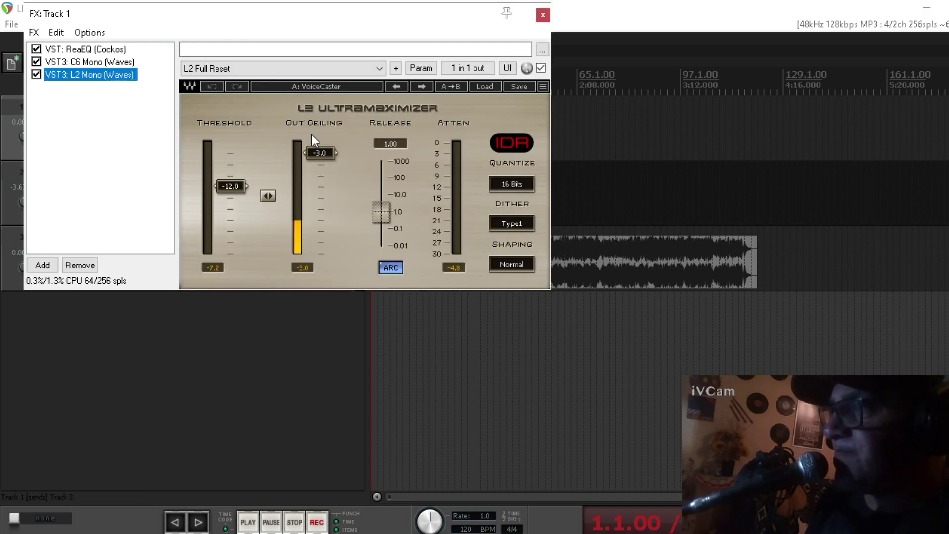
left_click(112, 53)
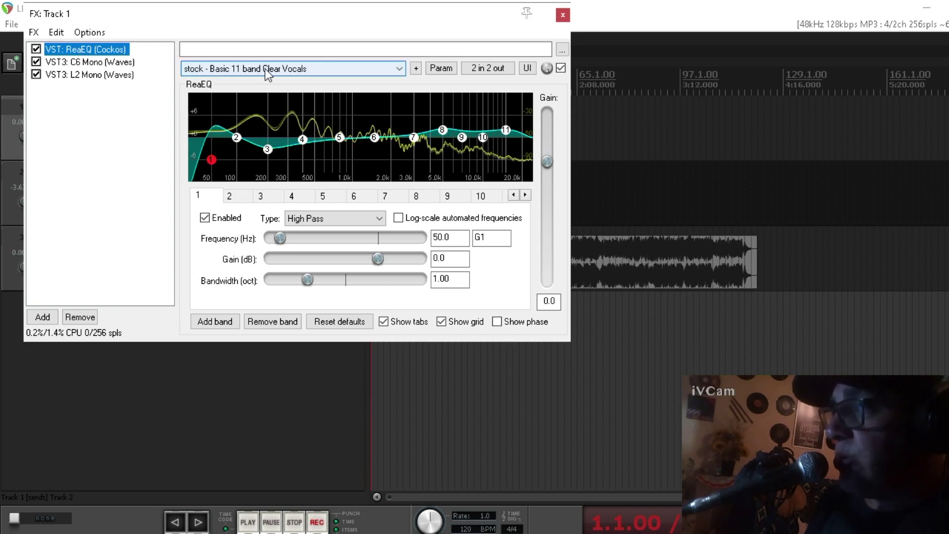
left_click(400, 69)
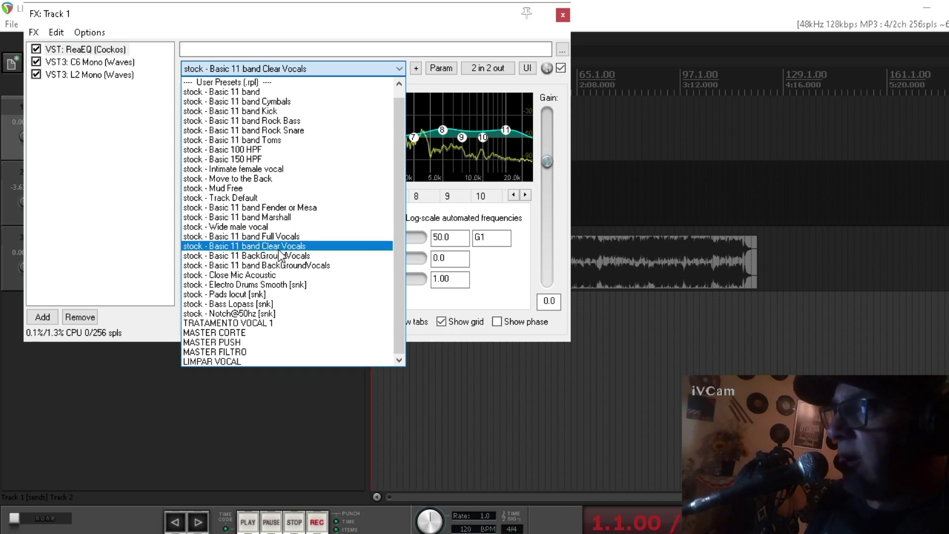
left_click(34, 218)
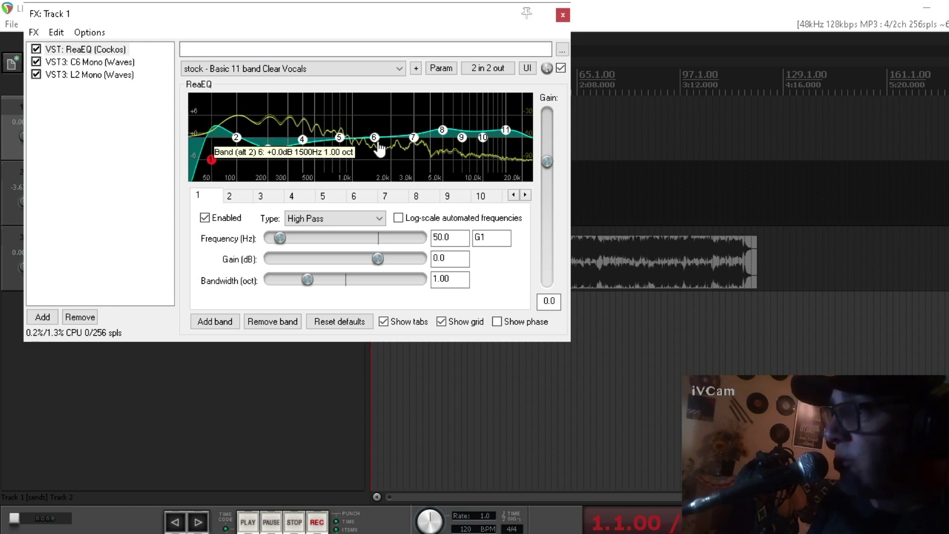
left_click(398, 69)
left_click(398, 69)
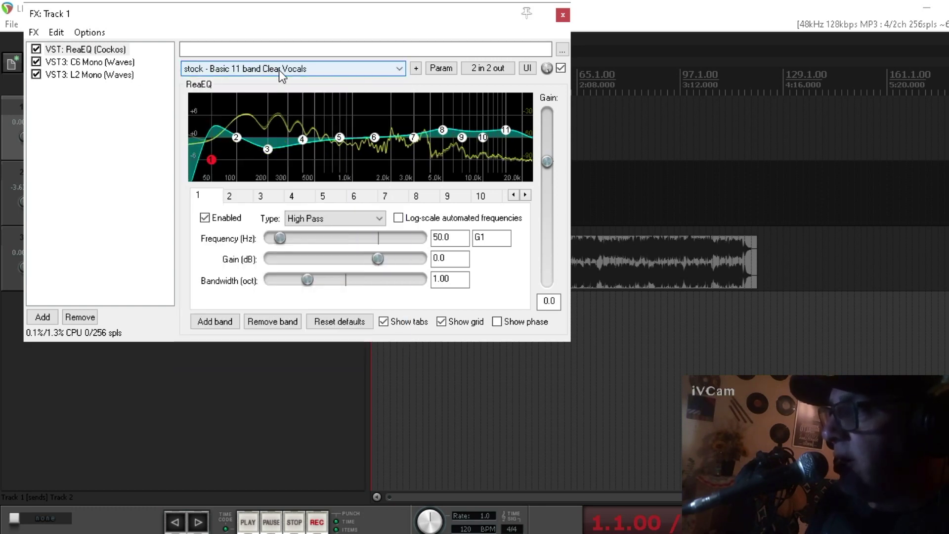
Review the C6 Mono settings on track 1 and look through its factory presets without loading one
left_click(107, 63)
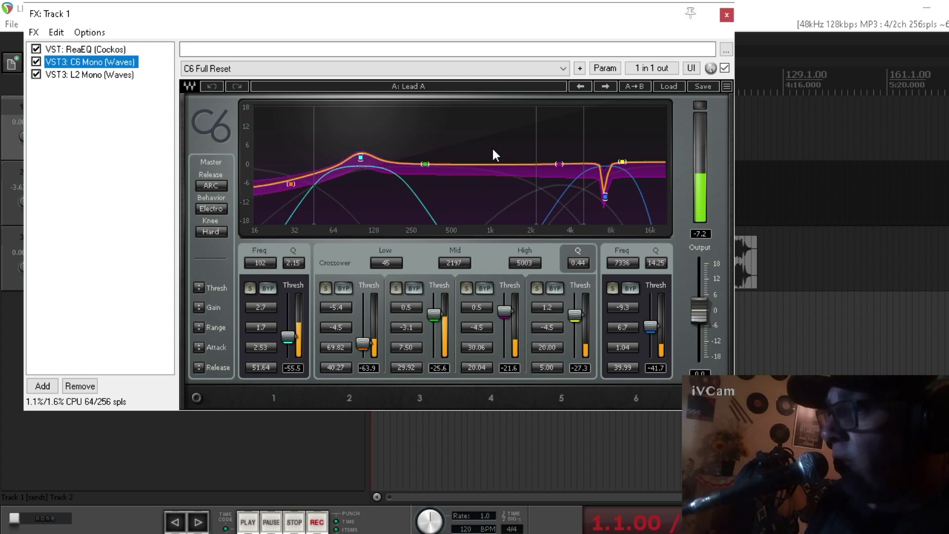
left_click(665, 87)
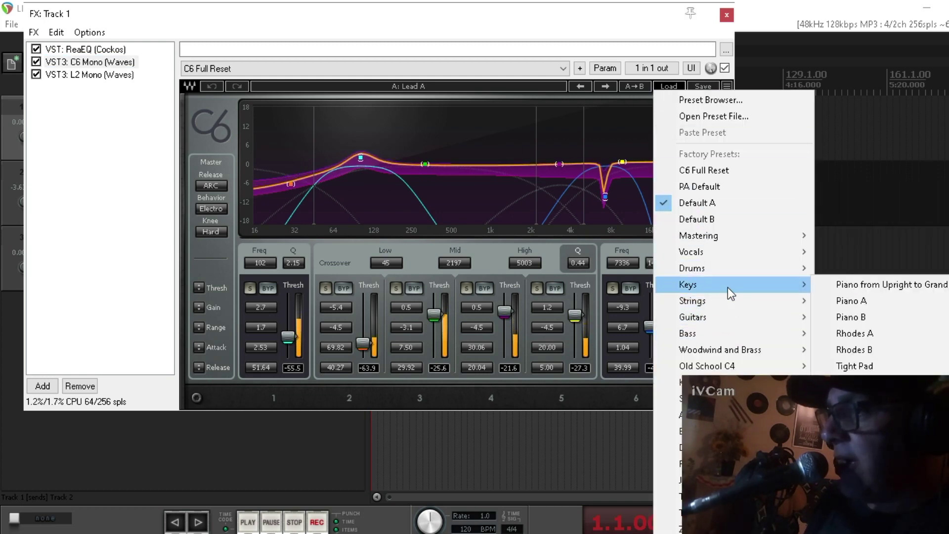
mouse_move(757, 370)
mouse_move(744, 251)
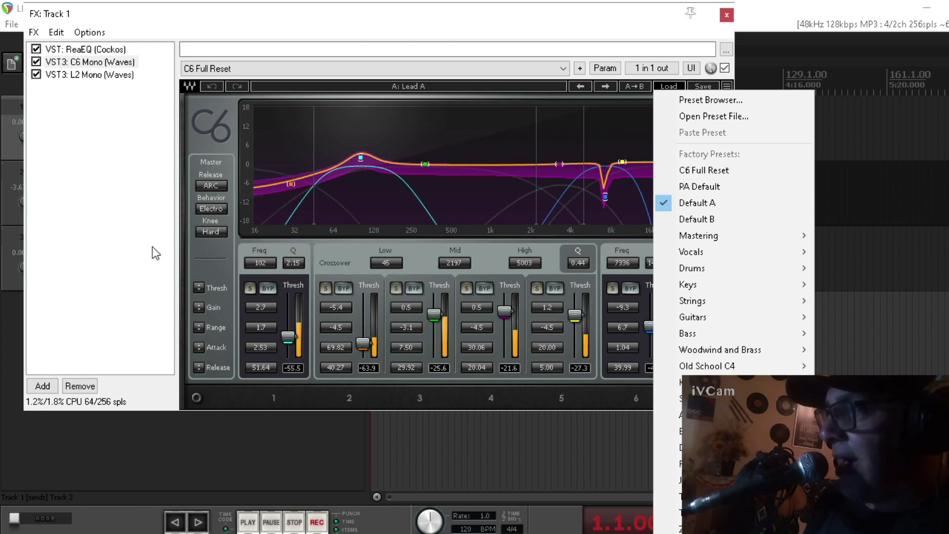
left_click(131, 239)
left_click(97, 114)
Review L2 Mono and its VoiceCaster factory preset on track 1, and close the effects chain
left_click(89, 75)
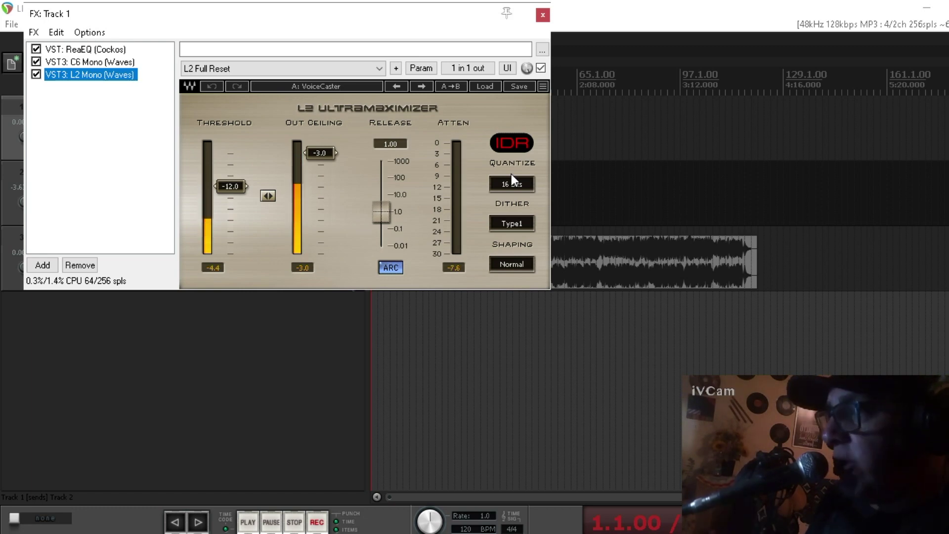
left_click(487, 86)
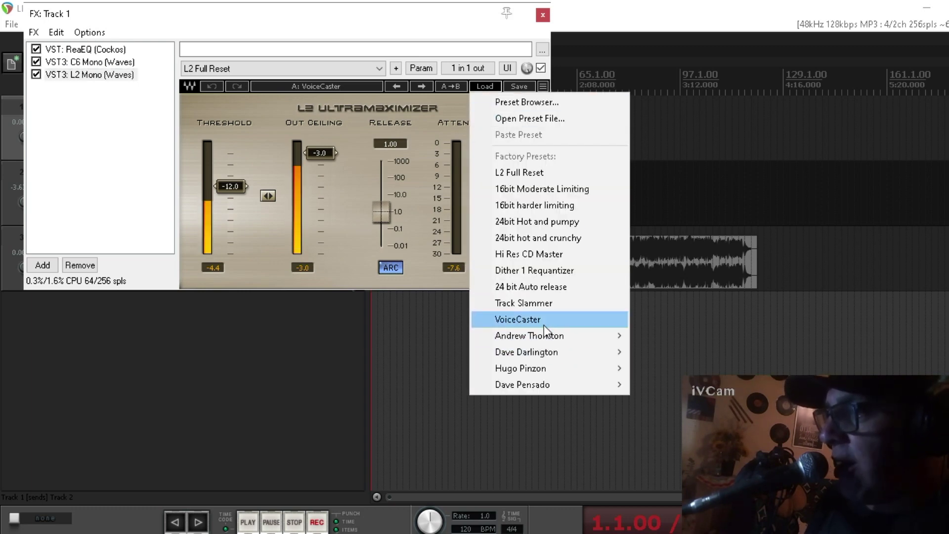
left_click(253, 398)
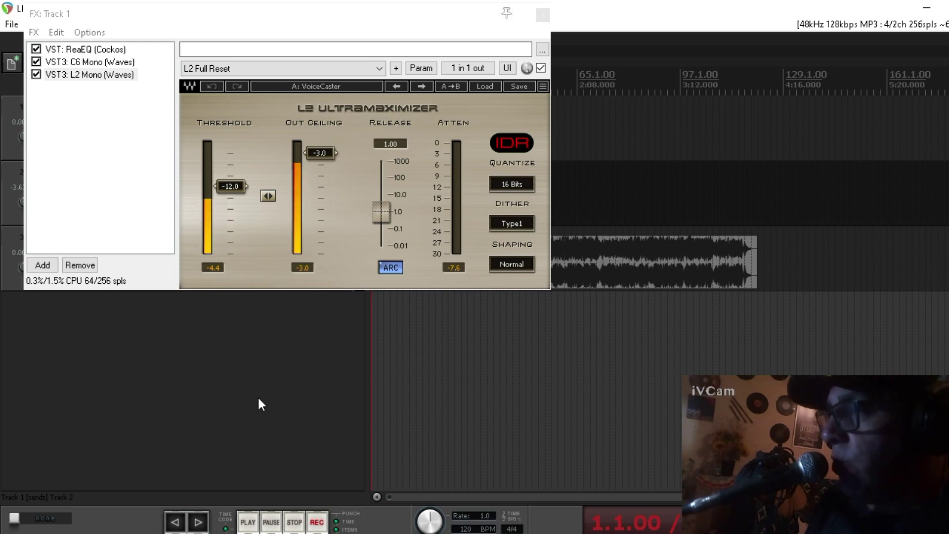
left_click(543, 14)
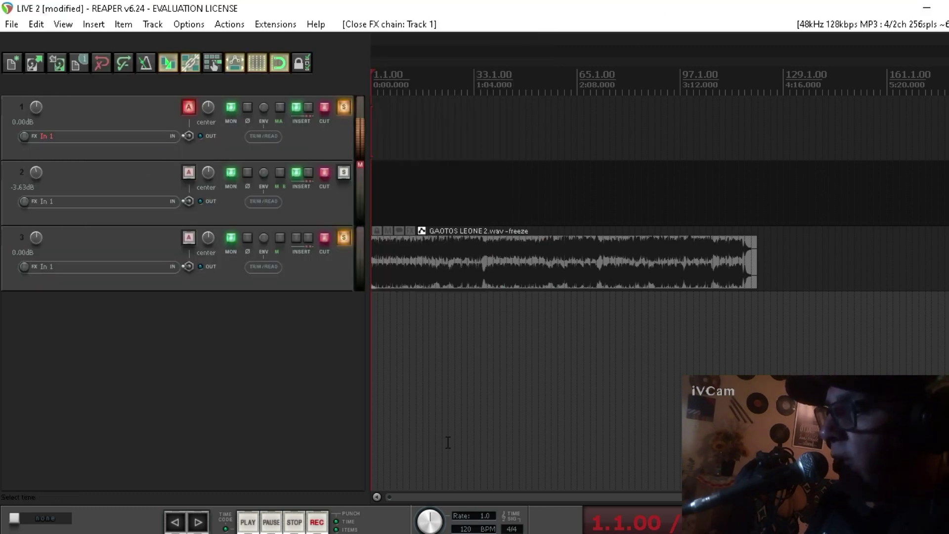
Show the mixer and examine the ReaVerb settings and impulse response on track 2, closing the effect again
key("ctrl+m")
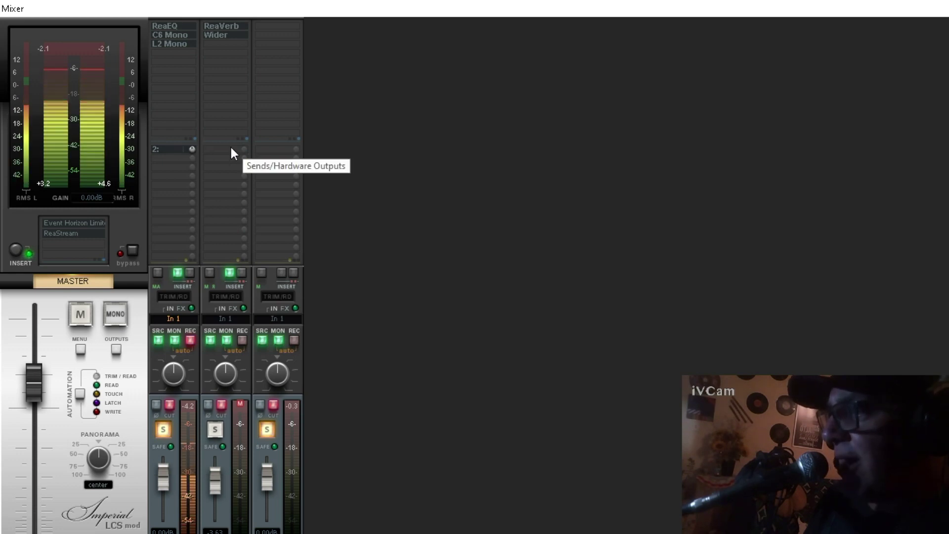
left_click(236, 26)
left_click_drag(223, 49, 537, 60)
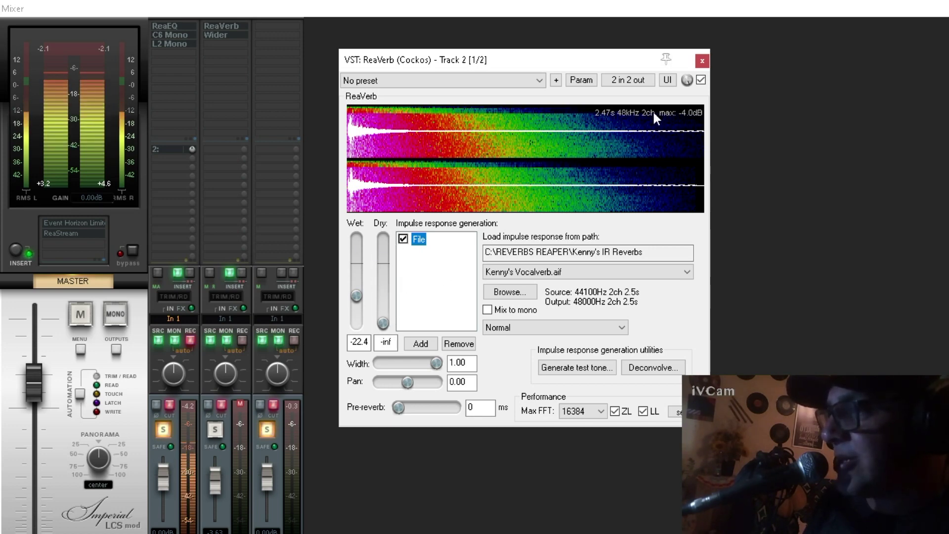
left_click(702, 61)
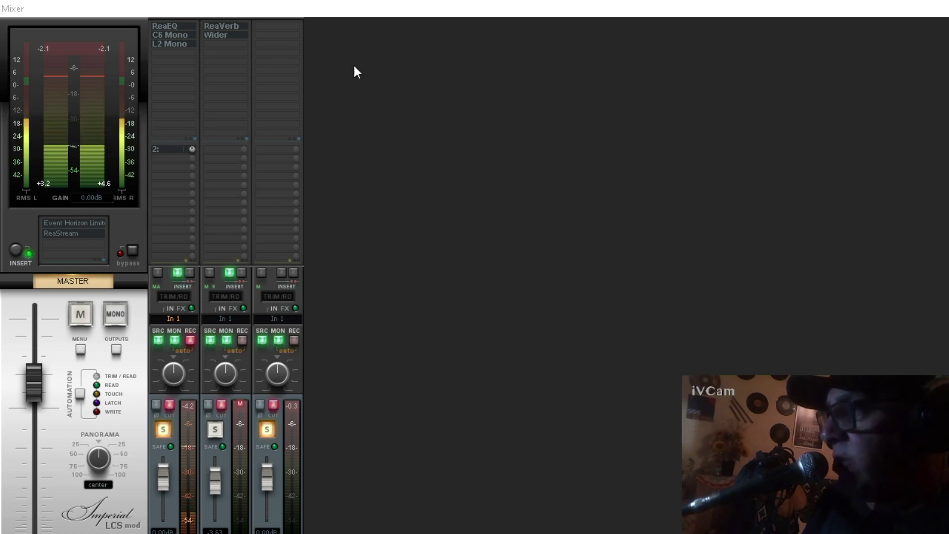
Examine the Wider effect on track 2 in a clear area of the mixer and close it
left_click(224, 35)
left_click_drag(374, 50, 649, 98)
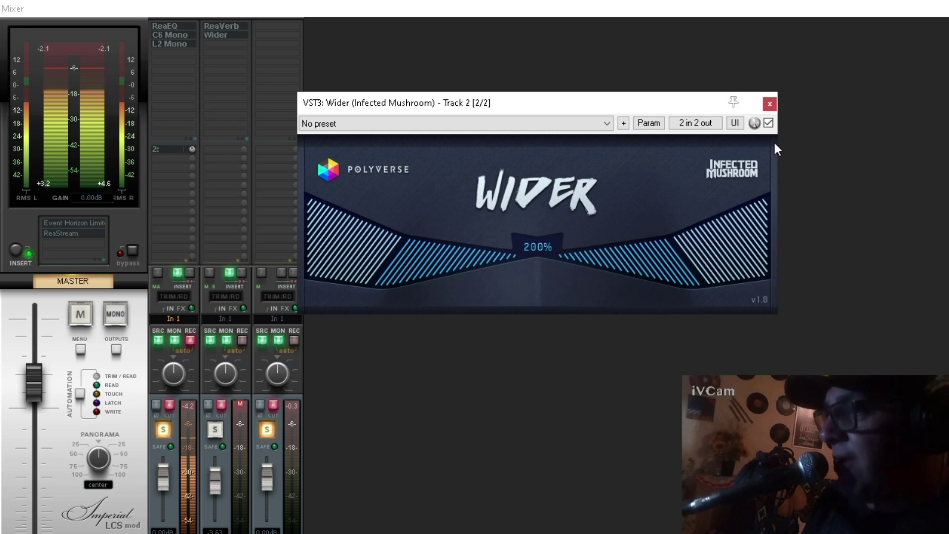
left_click(769, 104)
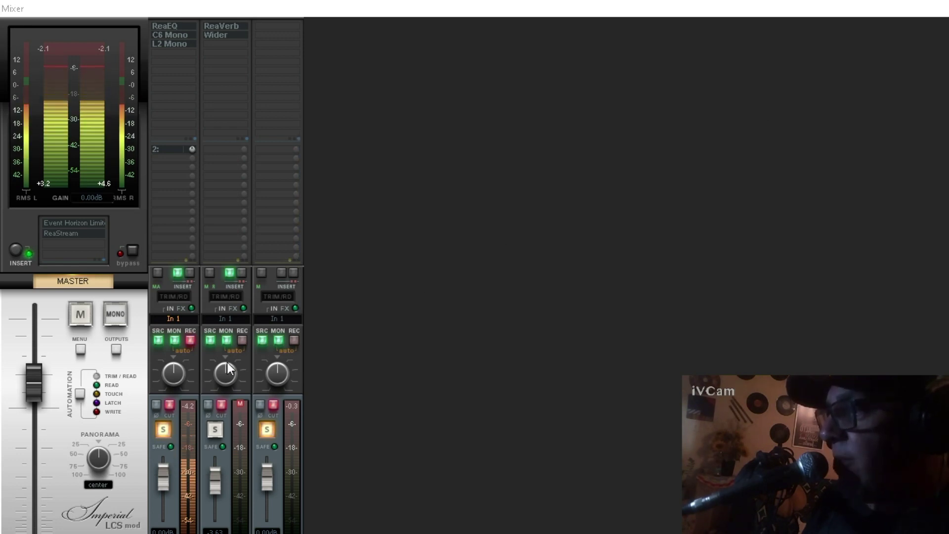
Toggle track 2's solo in the mixer to compare the voice with and without effects, leaving it soloed
left_click(215, 429)
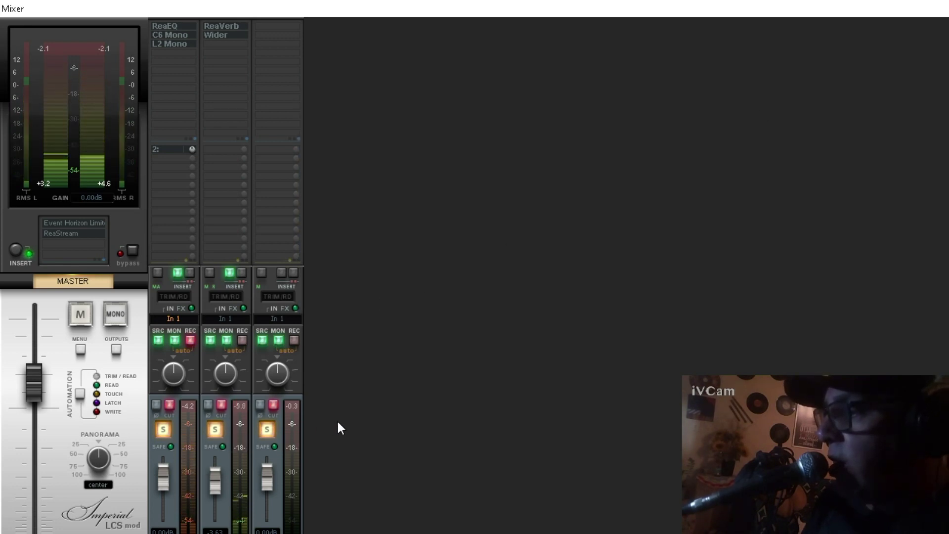
left_click(215, 429)
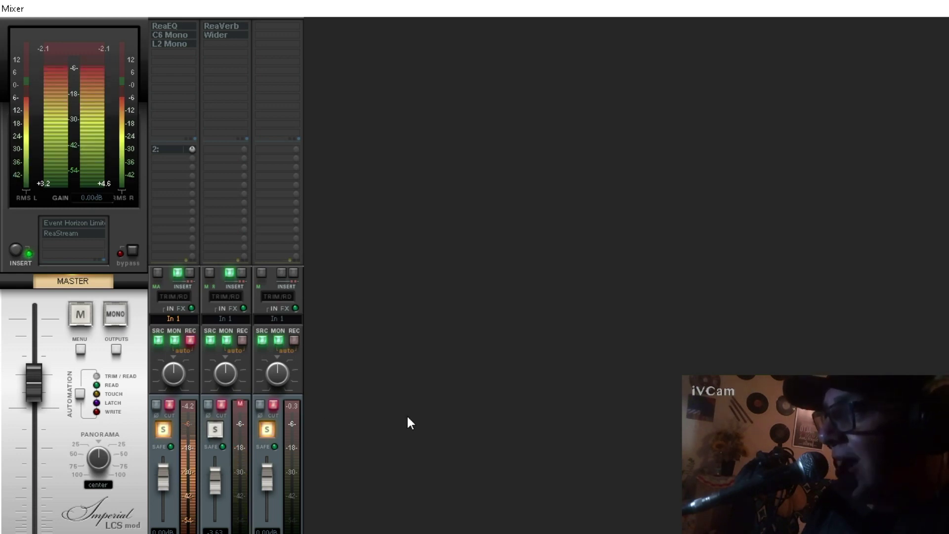
left_click(219, 428)
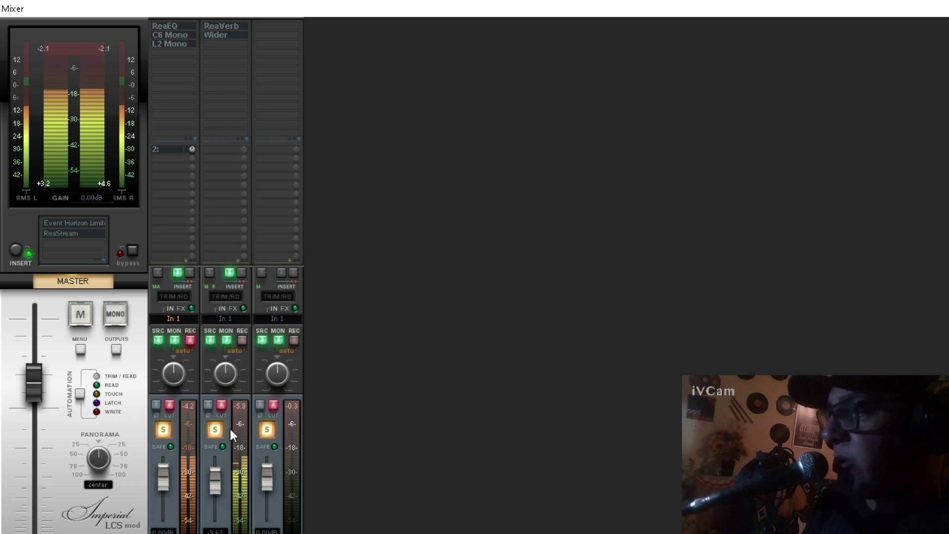
Reopen the Wider effect on track 2 and bypass it
left_click(241, 36)
left_click(768, 123)
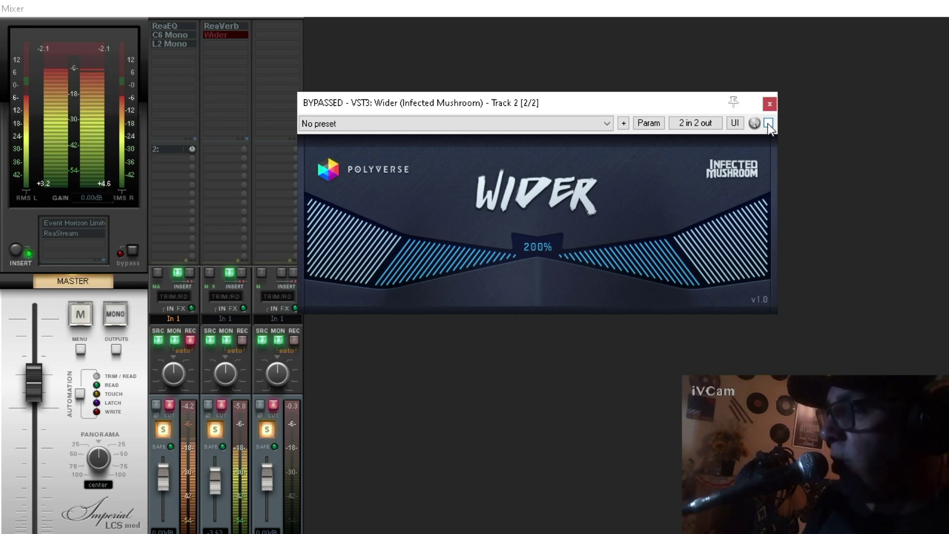
Re-enable the Wider effect on track 2, close it and turn off track 2's solo
left_click(767, 123)
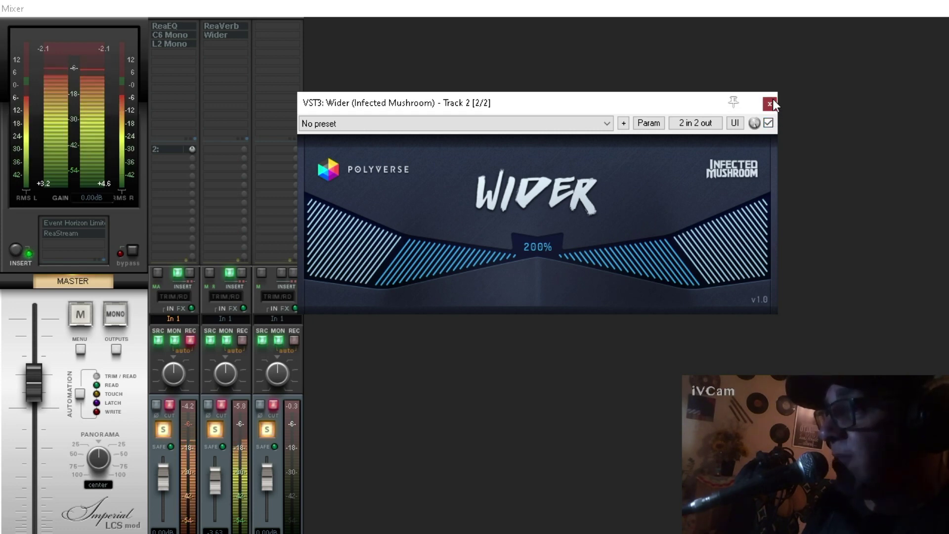
left_click(770, 102)
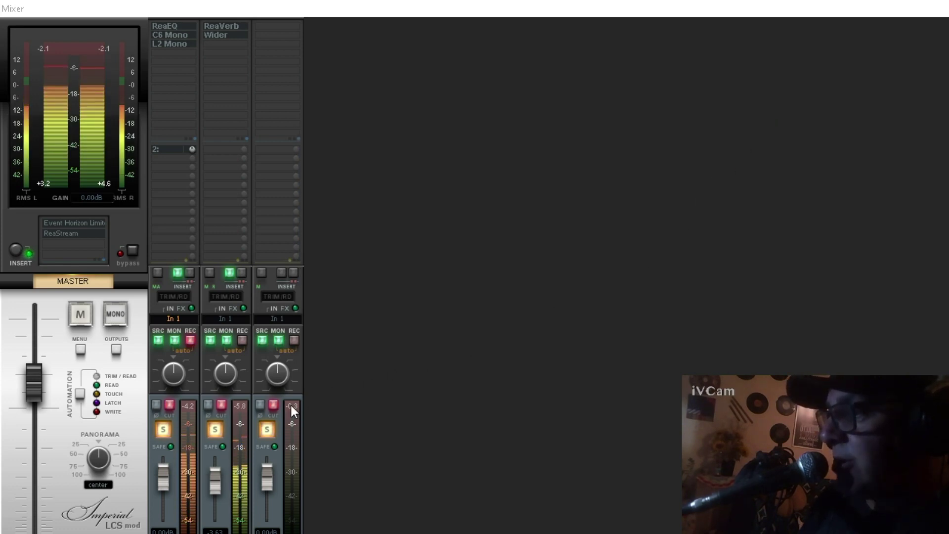
left_click(227, 428)
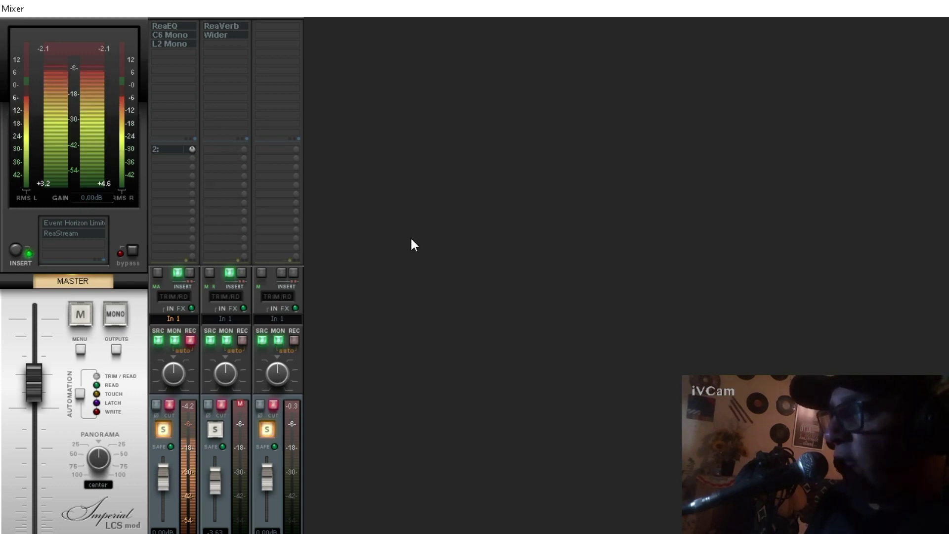
Examine the Event Horizon Limiter/Clipper on the master track in a clear area of the mixer and close it
key("ctrl+m")
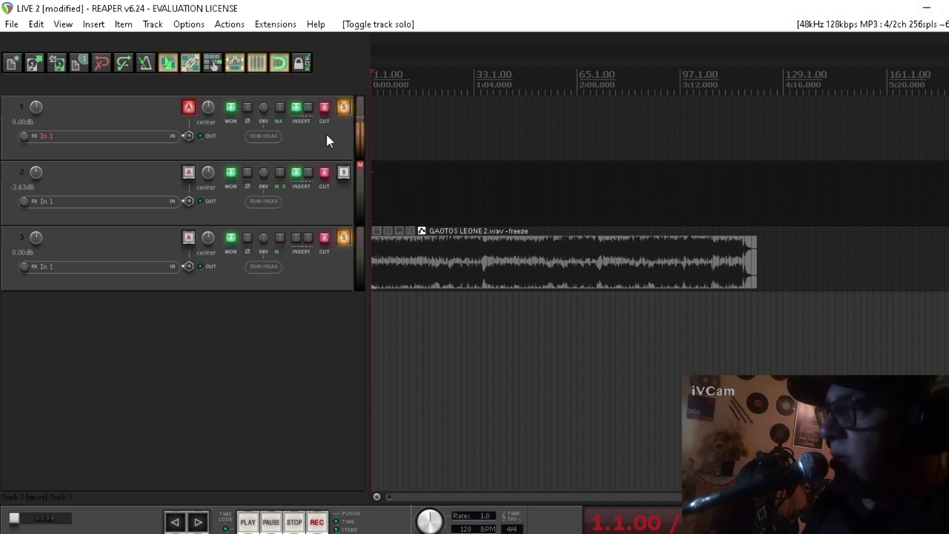
key("ctrl+m")
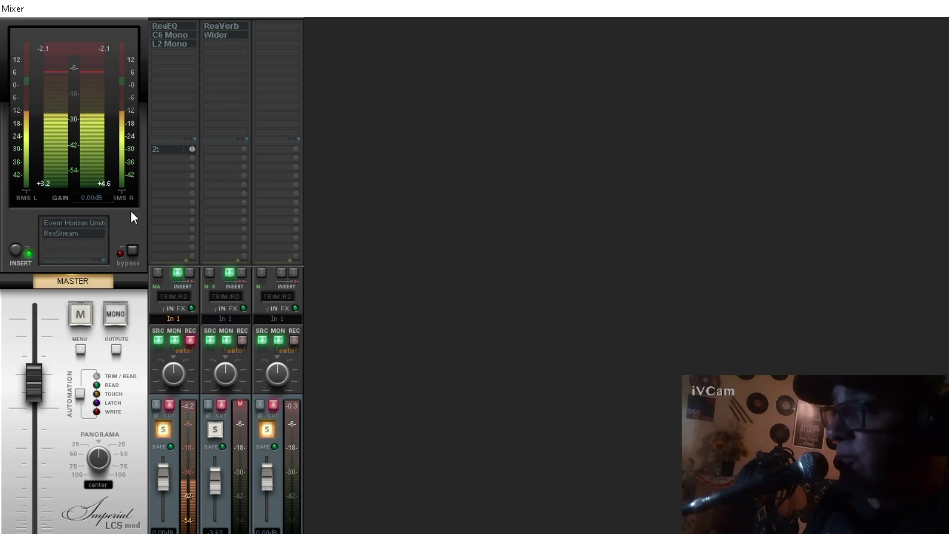
left_click(87, 222)
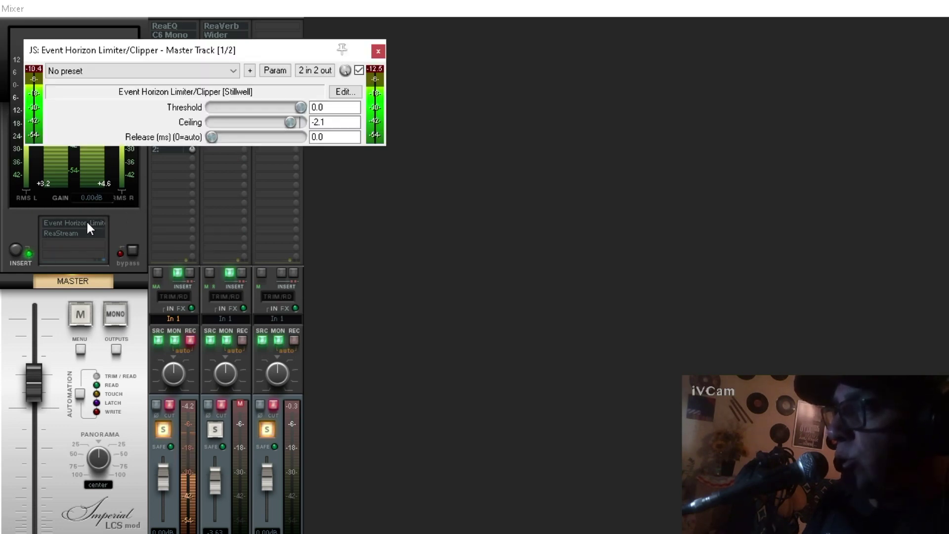
left_click_drag(272, 48, 622, 113)
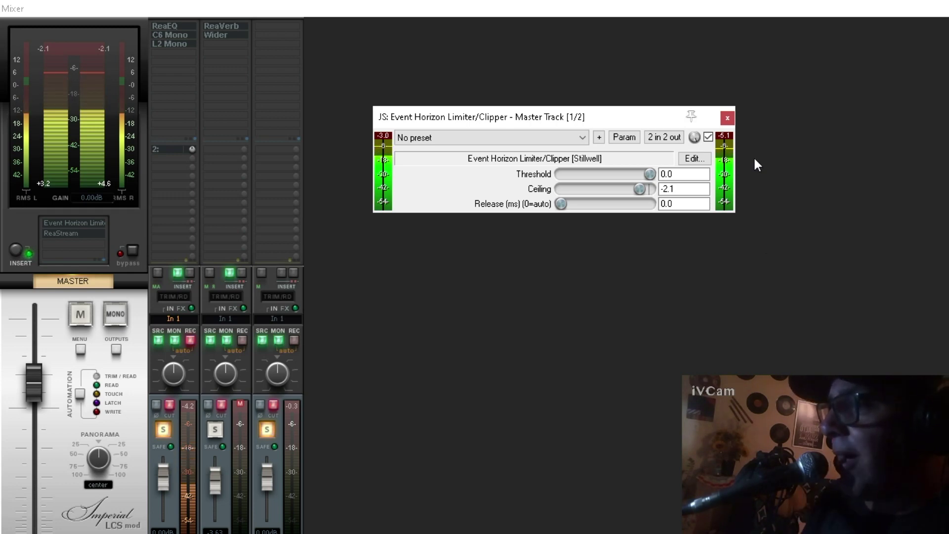
left_click(730, 119)
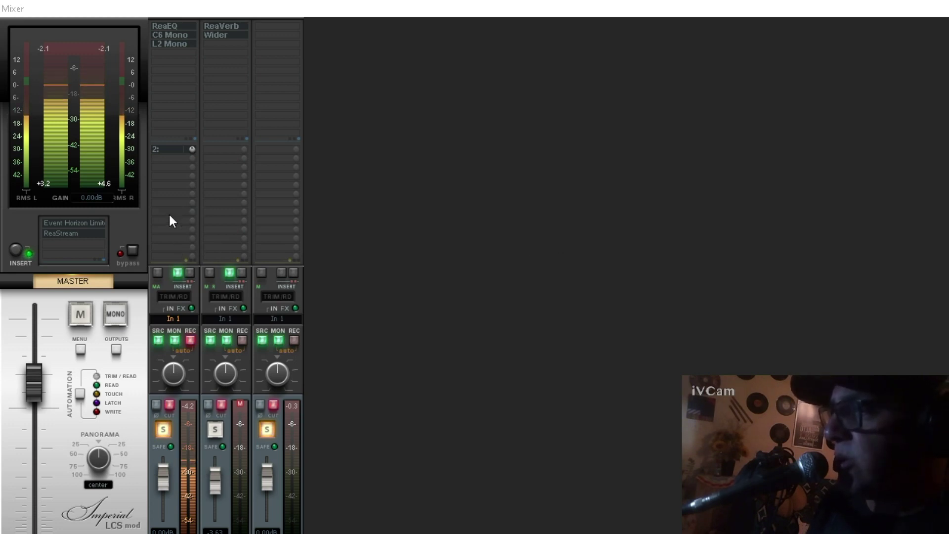
Review the ReaStream send settings on the master track, select * local broadcast as the IP target, and close the effect
left_click(59, 234)
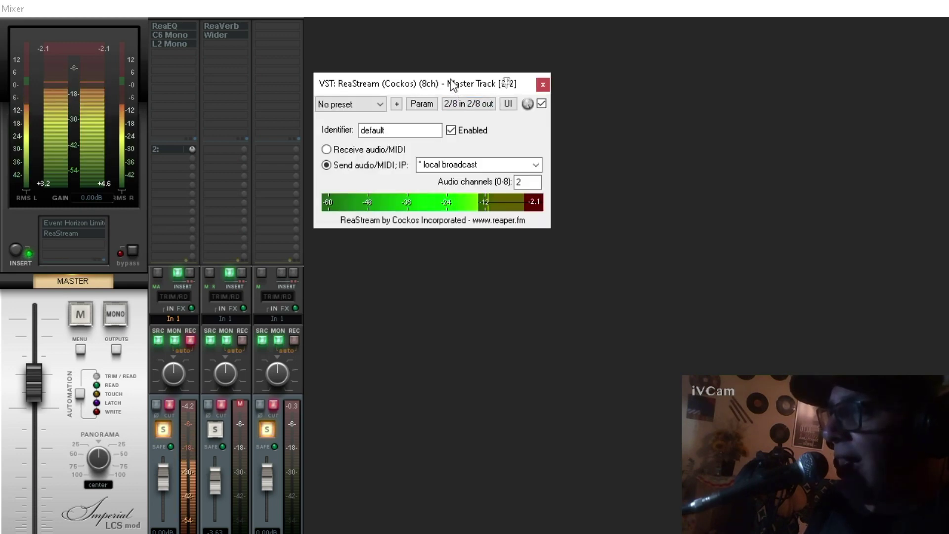
left_click_drag(452, 85, 543, 148)
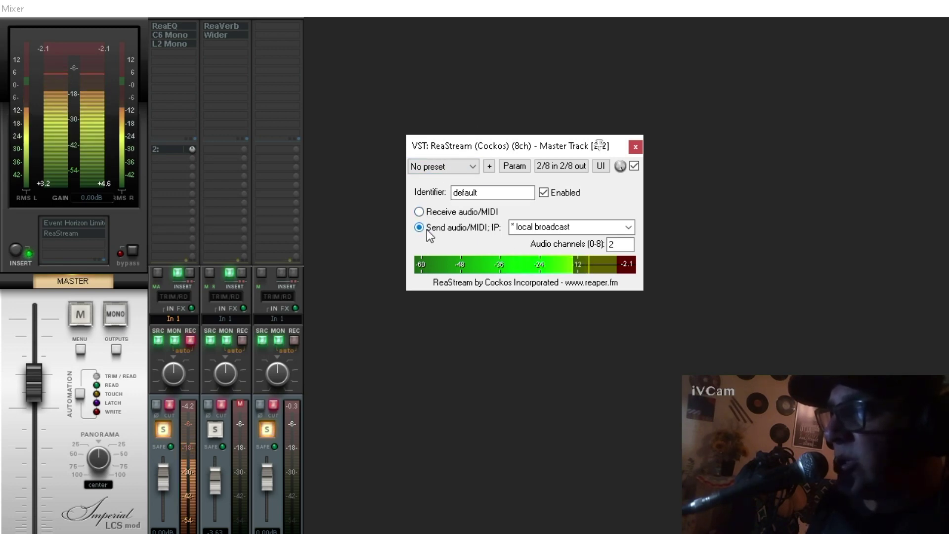
left_click(627, 226)
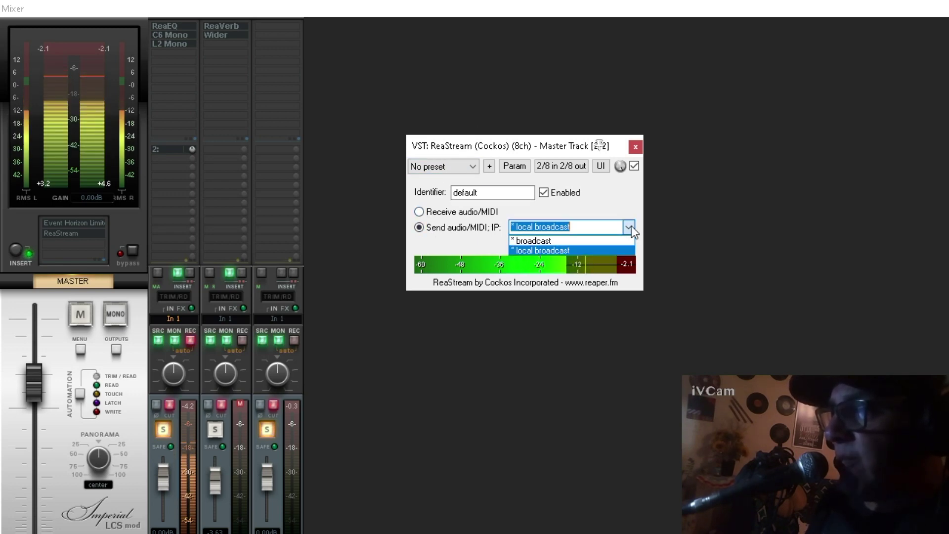
left_click(621, 251)
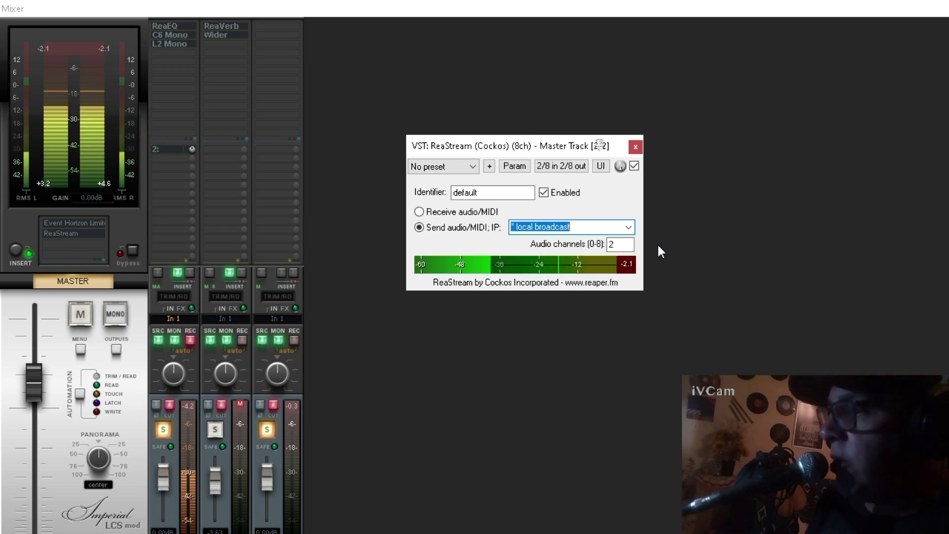
left_click(635, 147)
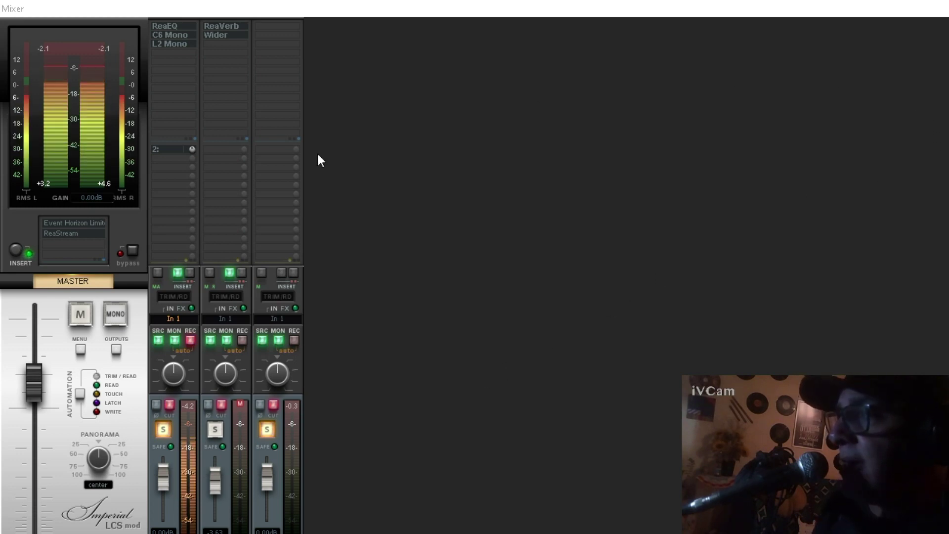
Examine the general project settings and the audio formats available for new recordings, then close the Project Settings dialog
key("ctrl+m")
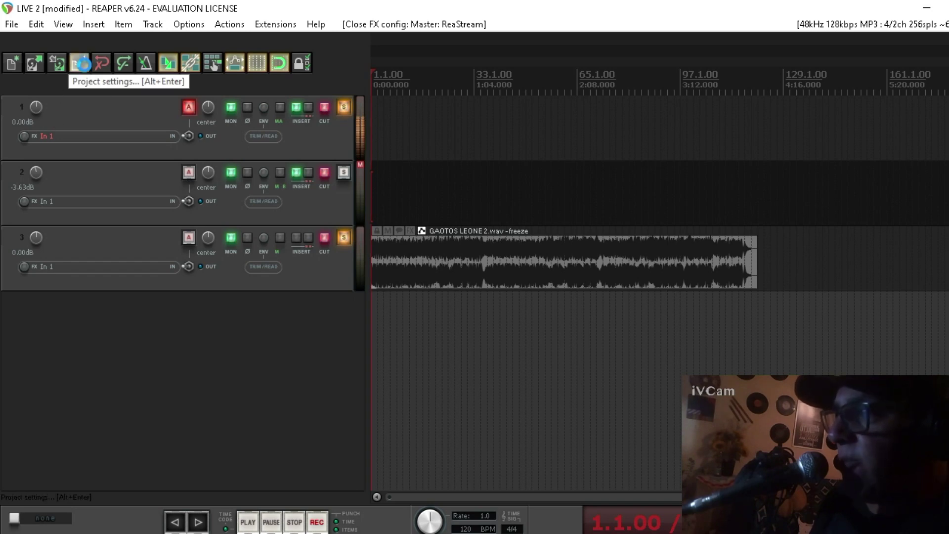
left_click(82, 63)
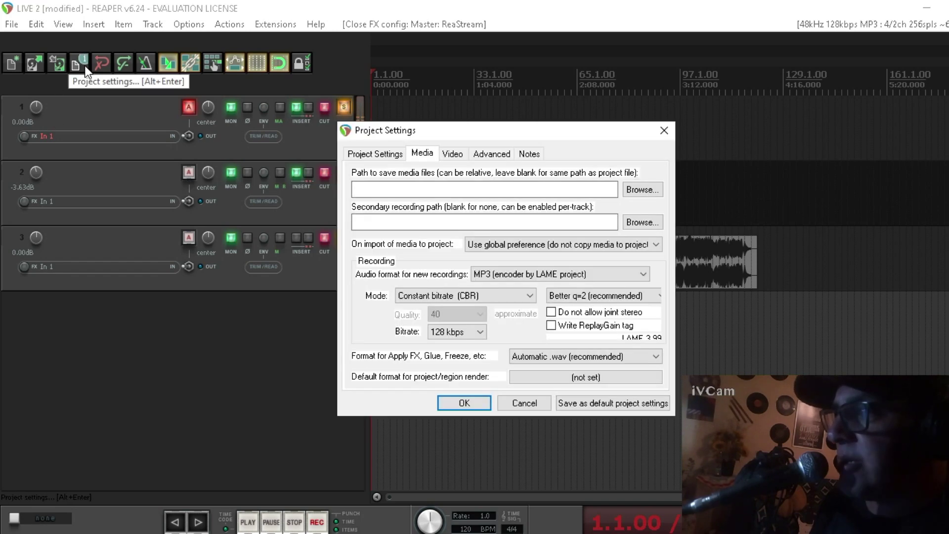
left_click(376, 155)
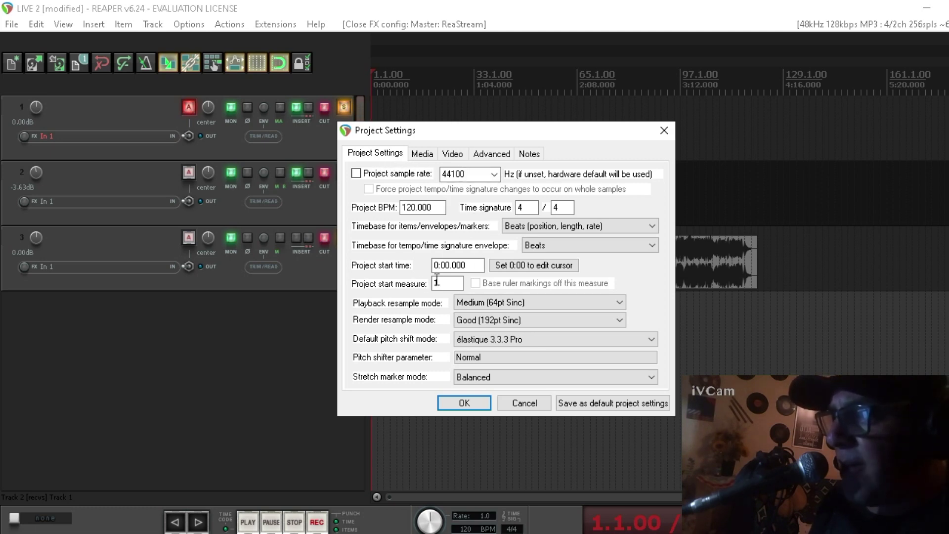
left_click(425, 156)
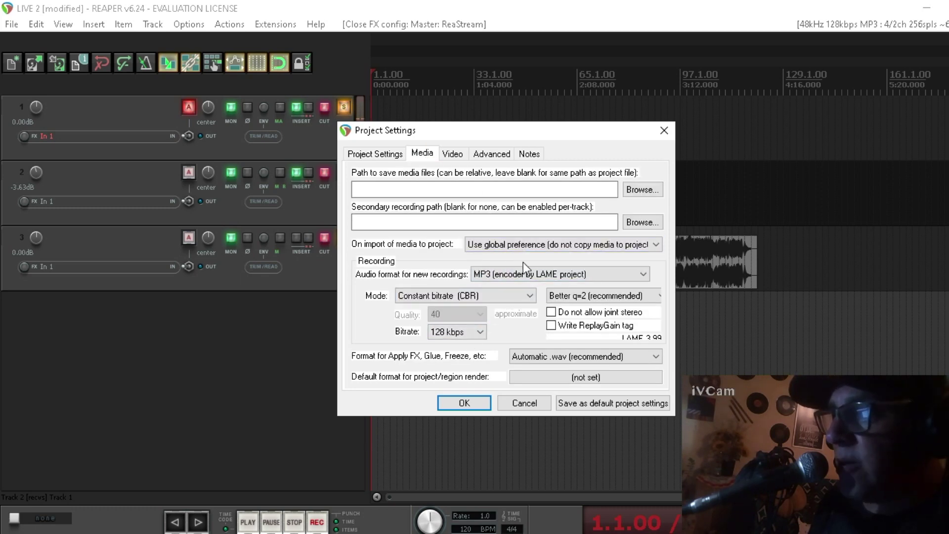
left_click(646, 273)
left_click(646, 273)
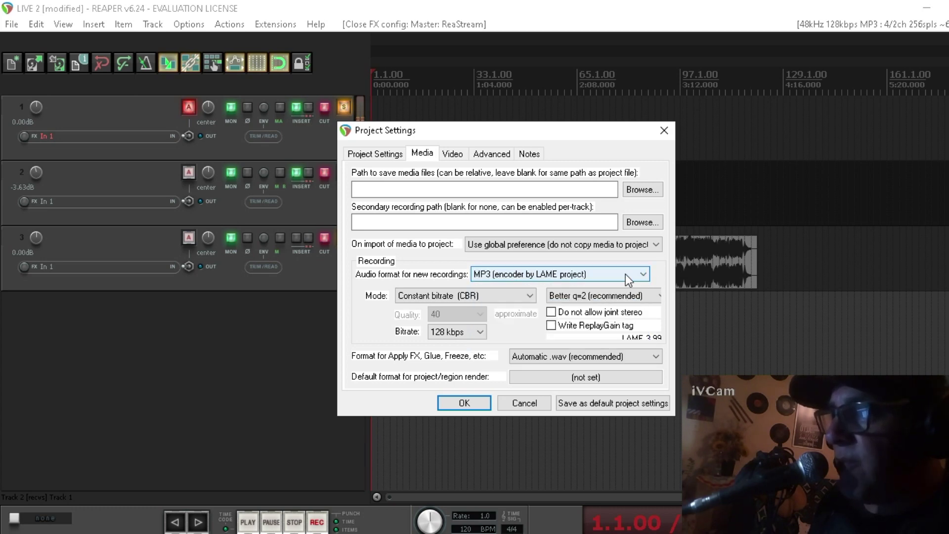
left_click(639, 274)
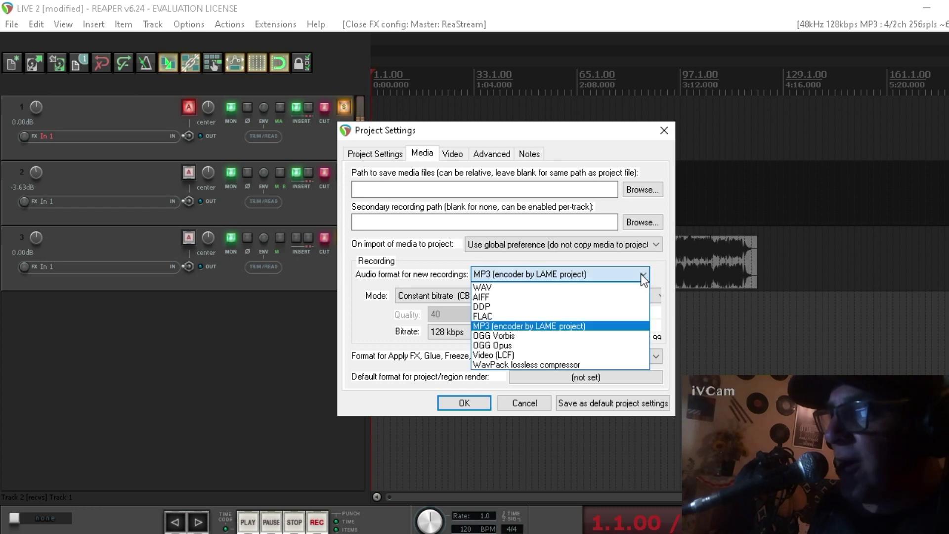
left_click(642, 275)
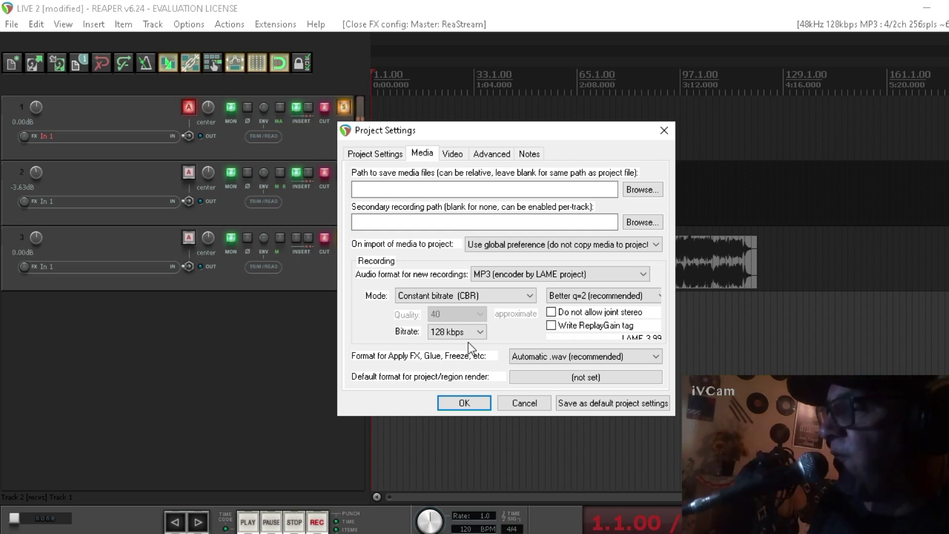
left_click(464, 403)
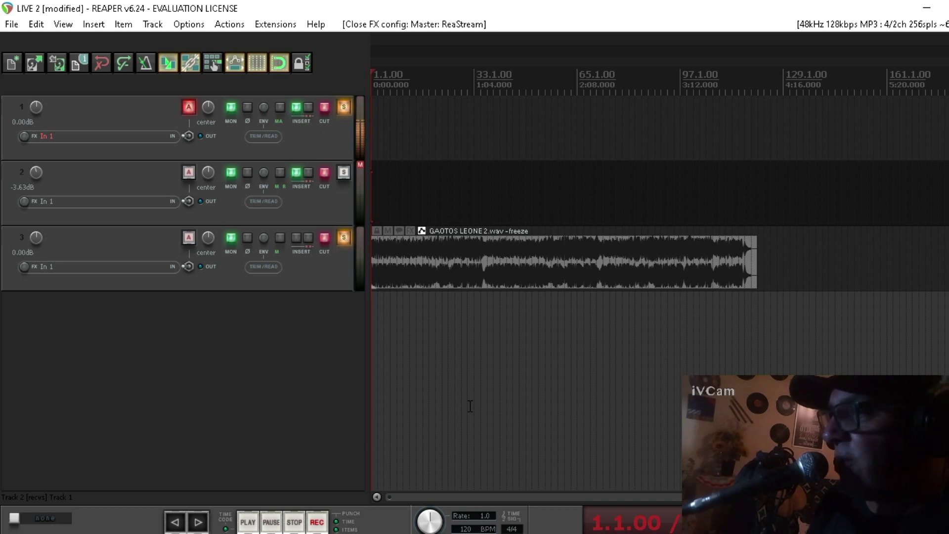
Switch to OBS and check the ASIO input type in the list of sources that can be added
left_click(939, 11)
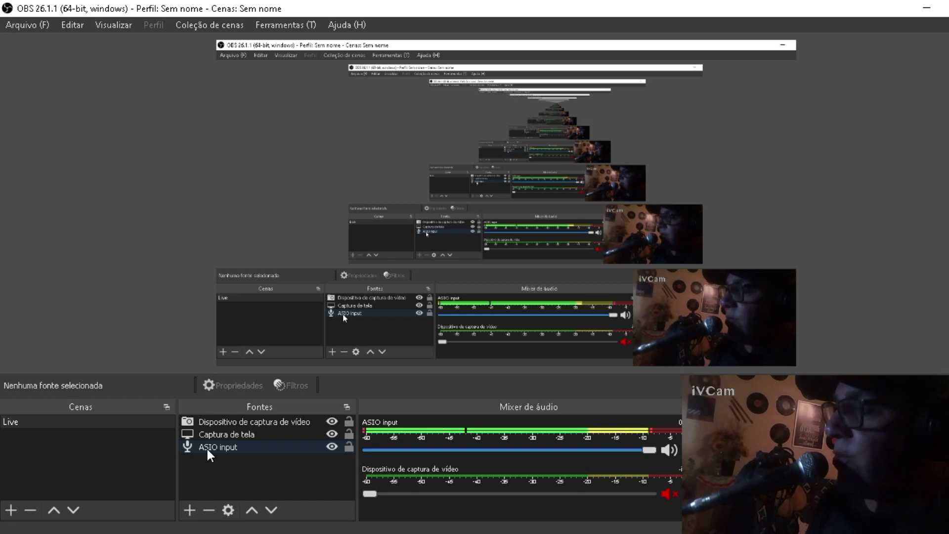
left_click(188, 511)
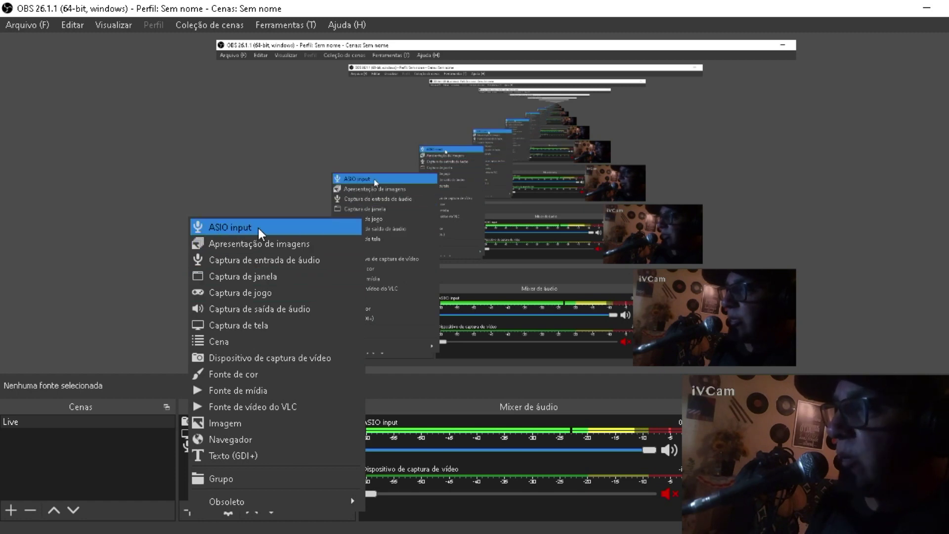
left_click(185, 512)
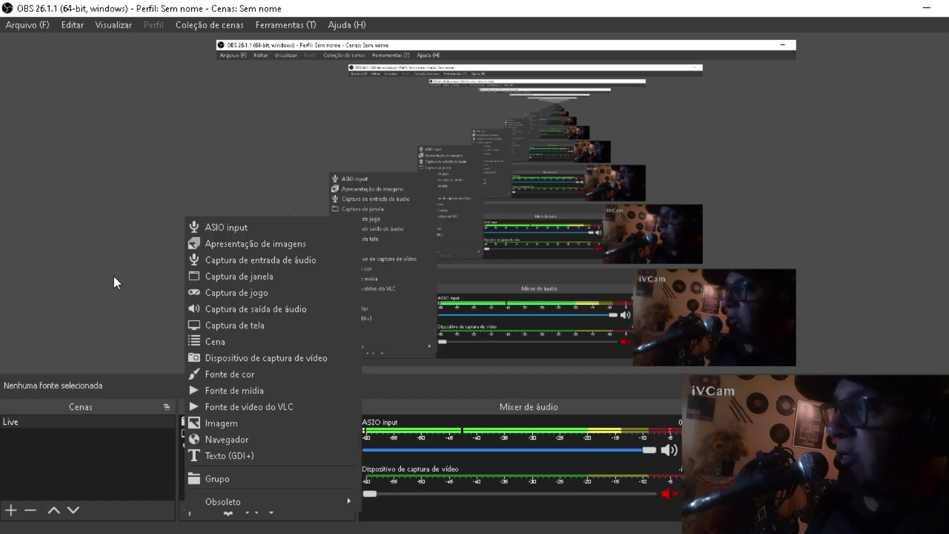
left_click(116, 278)
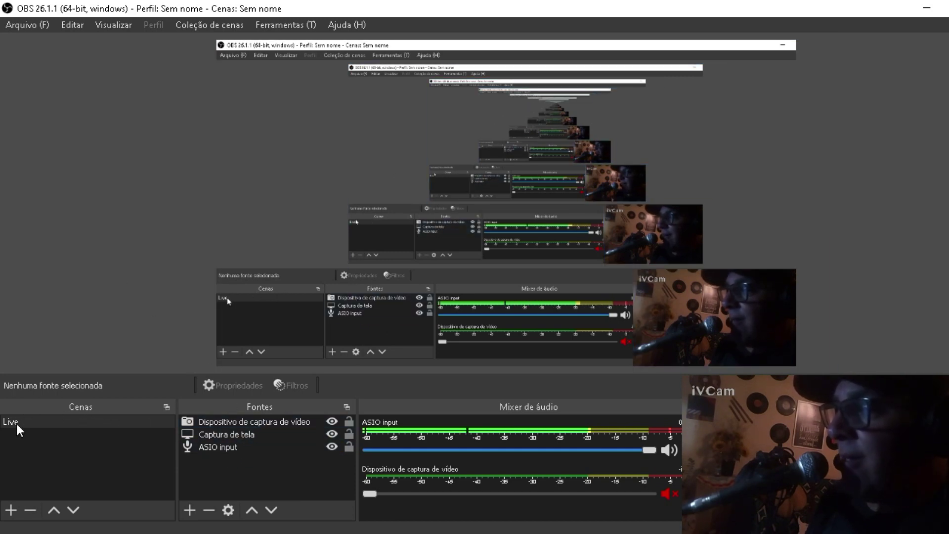
Examine the ASIO input source's properties, including its device, channels, sample rate and buffer, and close them
left_click(247, 421)
left_click(246, 434)
left_click(262, 446)
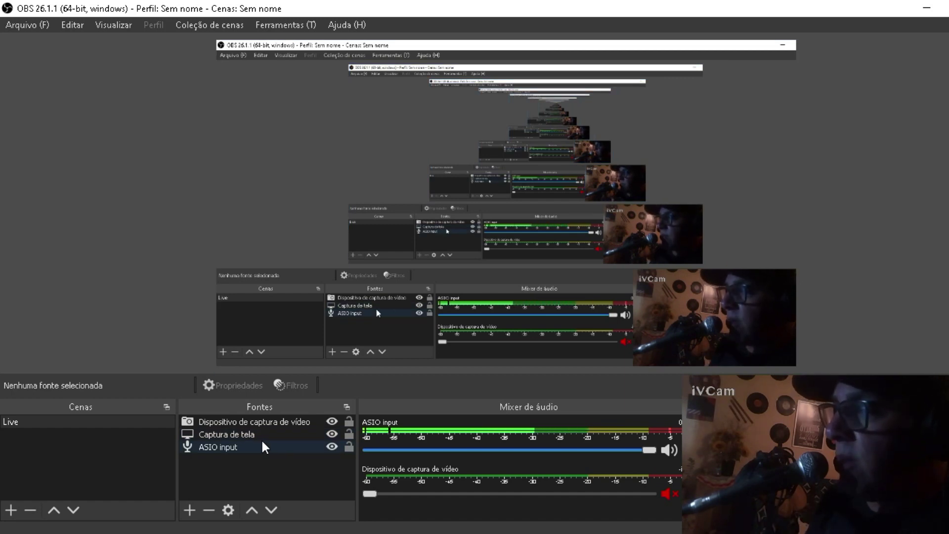
left_click(226, 451)
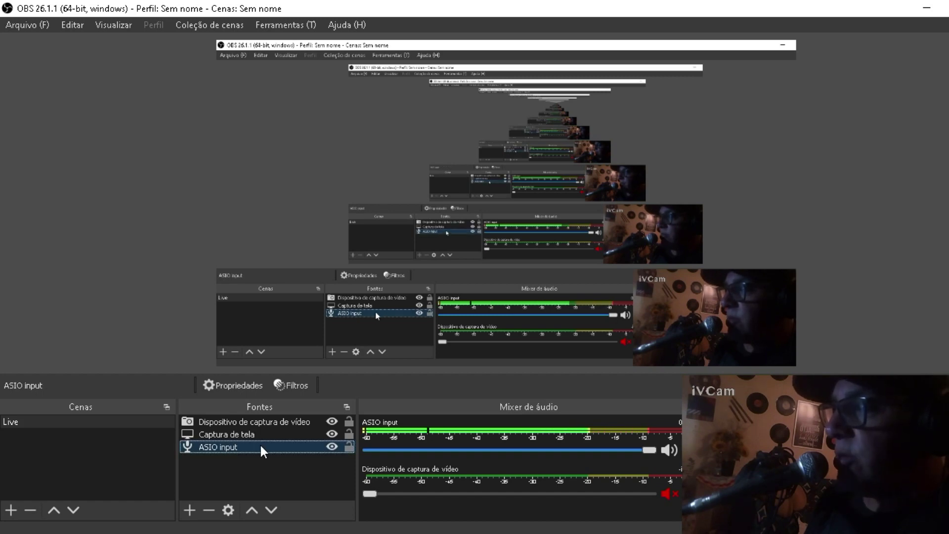
left_click(228, 510)
left_click(220, 475)
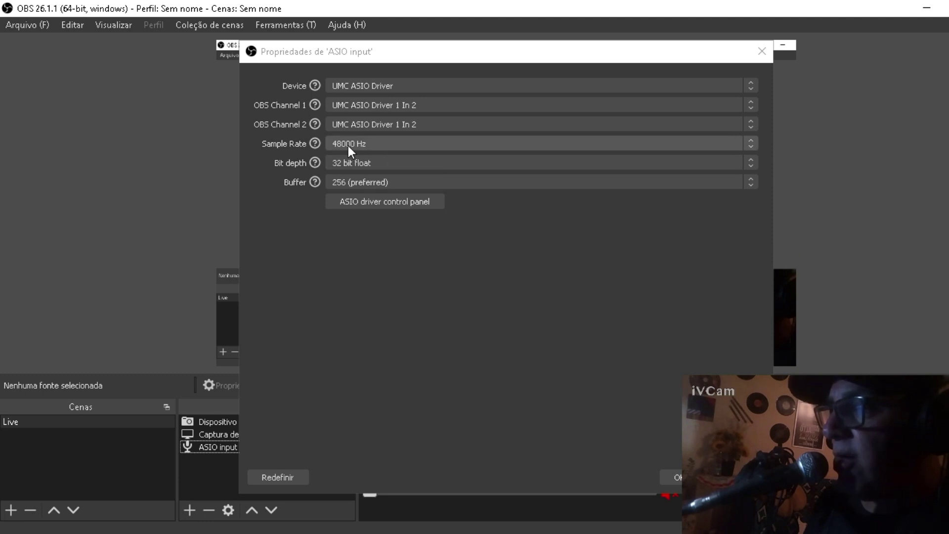
left_click(672, 477)
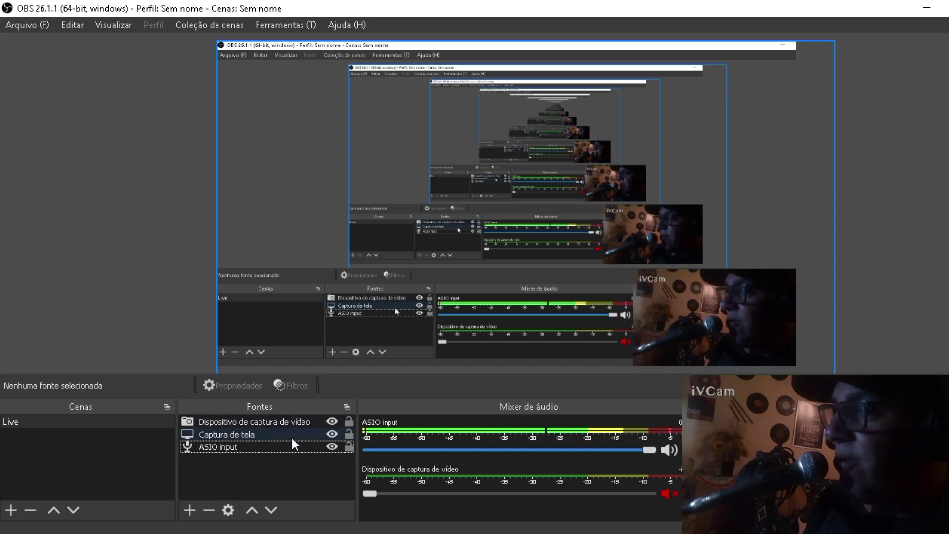
Check the Captura de tela and Dispositivo de captura de vídeo source types in OBS without adding a source
left_click(190, 510)
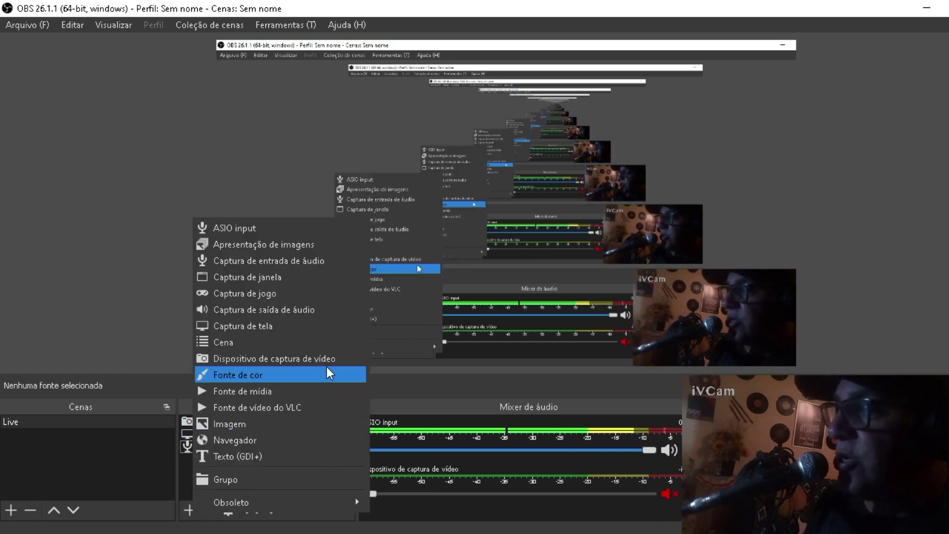
left_click(184, 509)
left_click(185, 509)
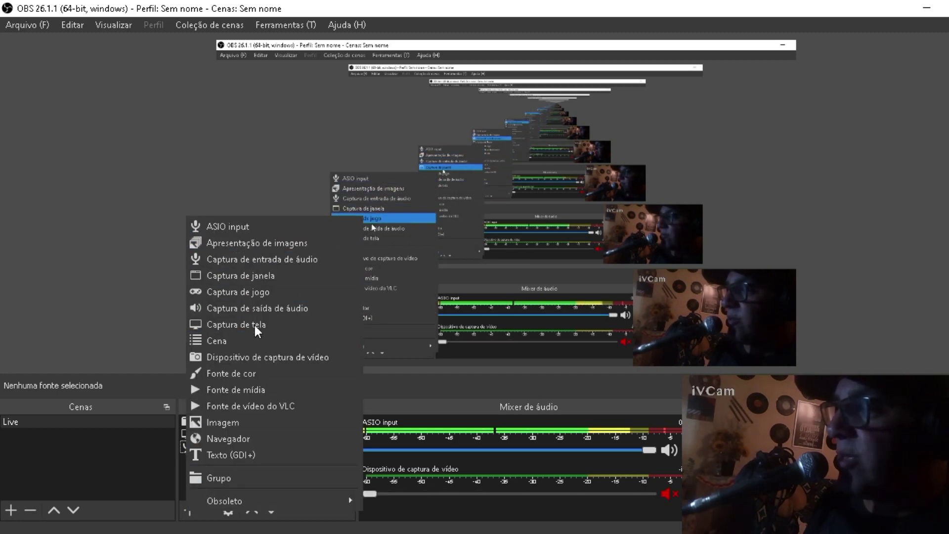
left_click(190, 516)
left_click(190, 517)
left_click(157, 494)
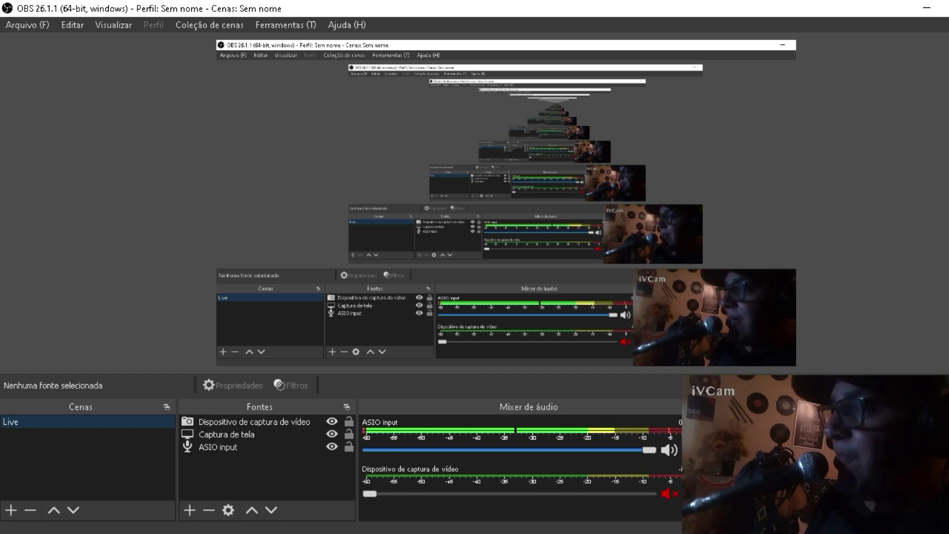
Open the ASIO input's audio filters and check the filter types that can be added, without adding one
right_click(691, 375)
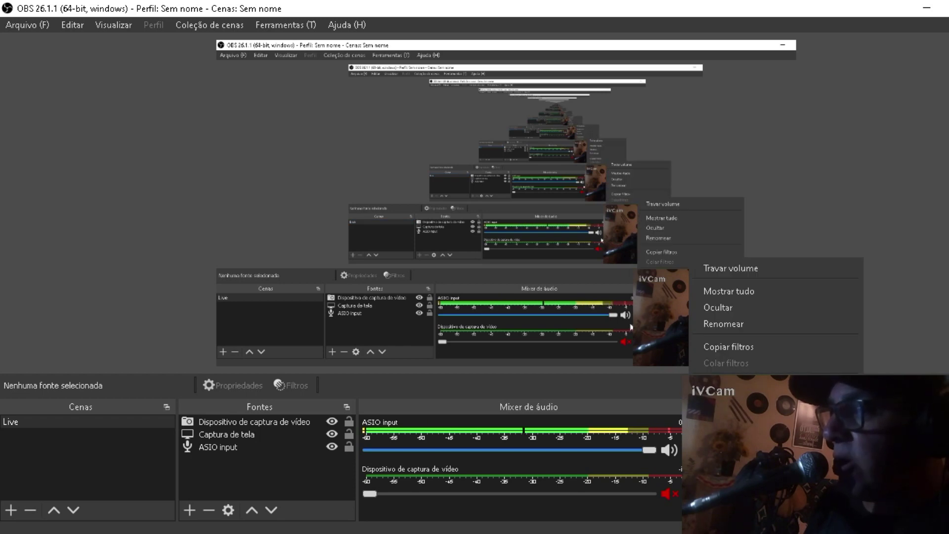
left_click(727, 385)
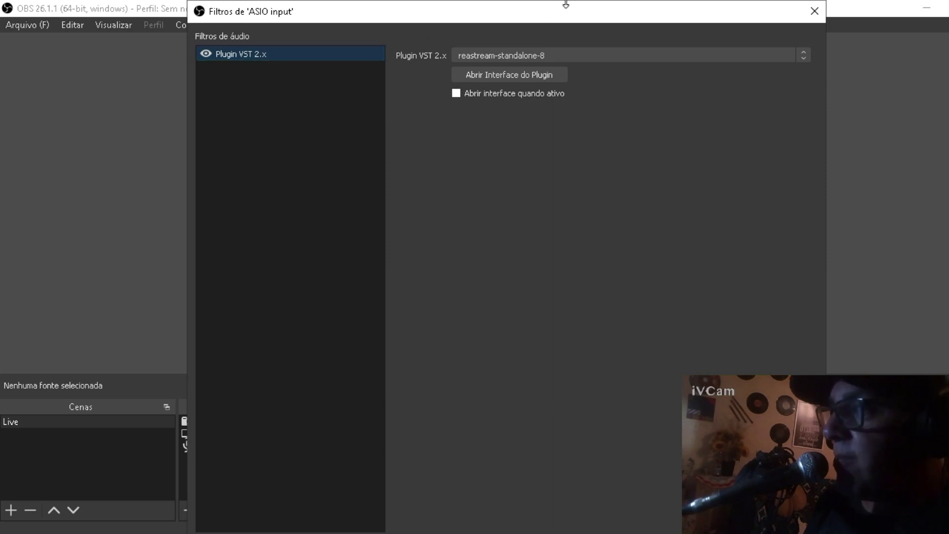
left_click_drag(569, 5, 611, 68)
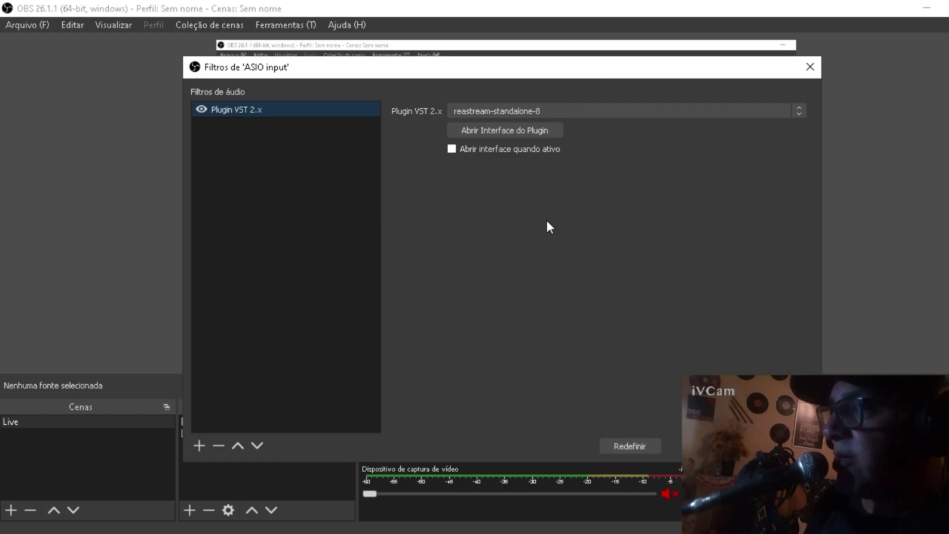
left_click(203, 444)
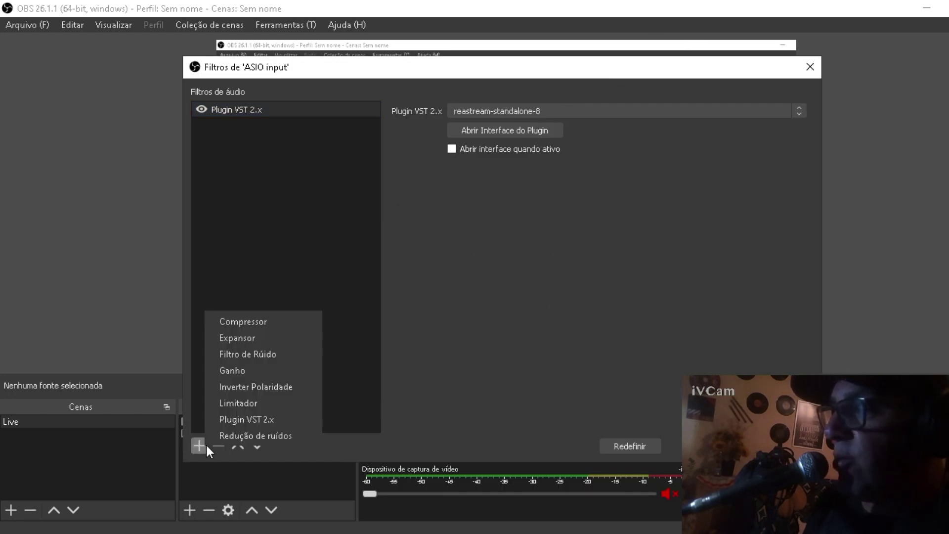
left_click(276, 198)
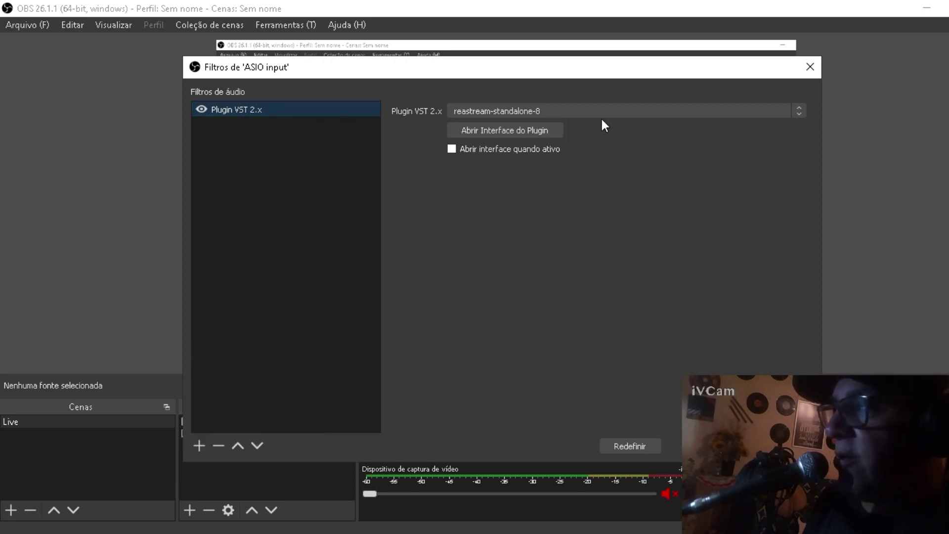
Examine the VST 2.x filter's reastream-standalone-8 plugin and its interface, close the filters, and switch to REAPER
left_click(626, 114)
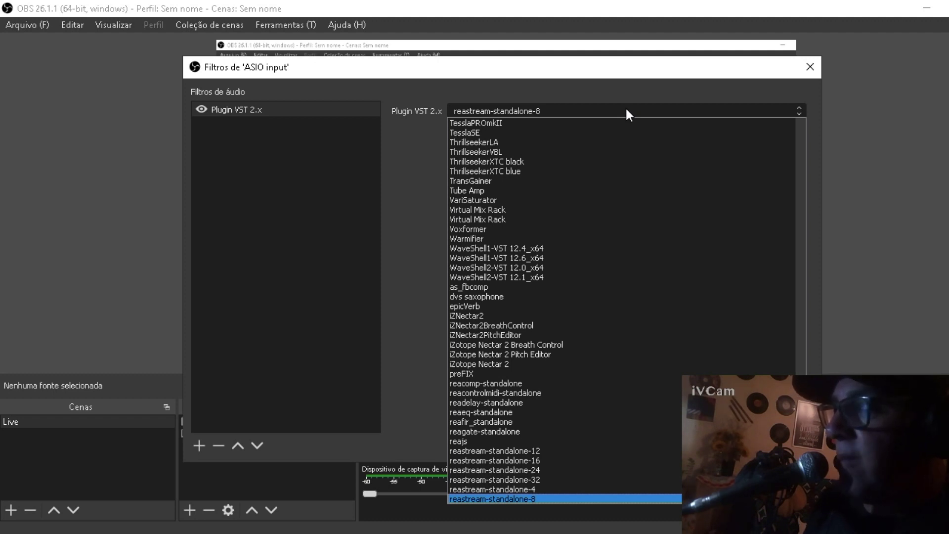
left_click(531, 500)
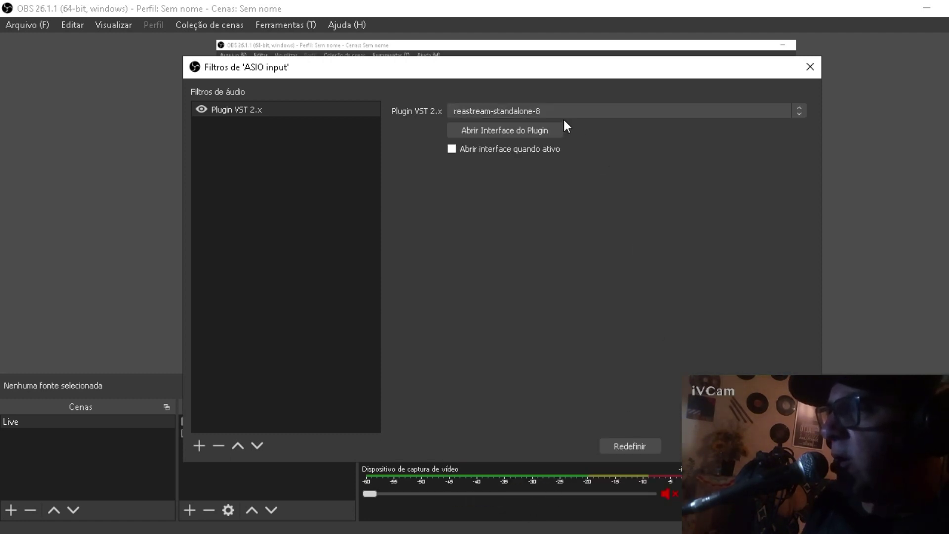
left_click(534, 130)
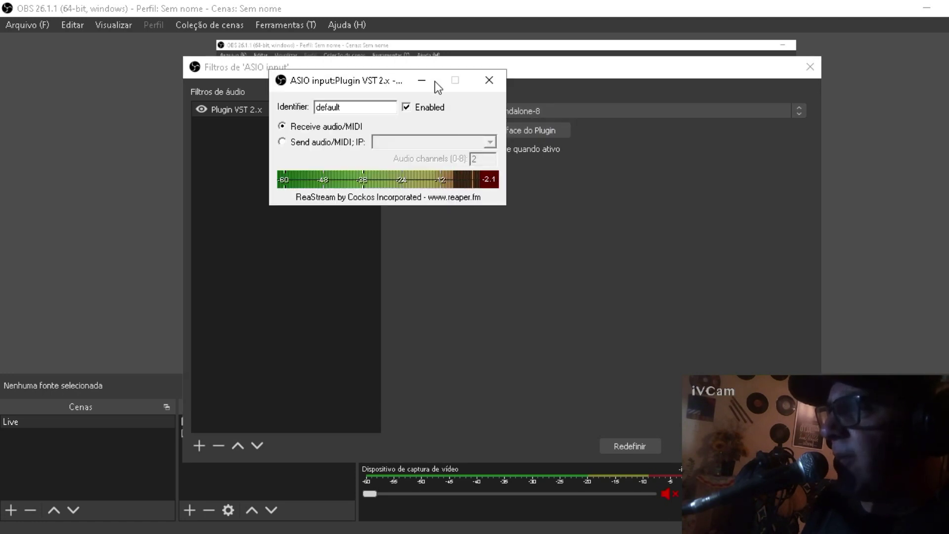
left_click_drag(326, 75, 546, 178)
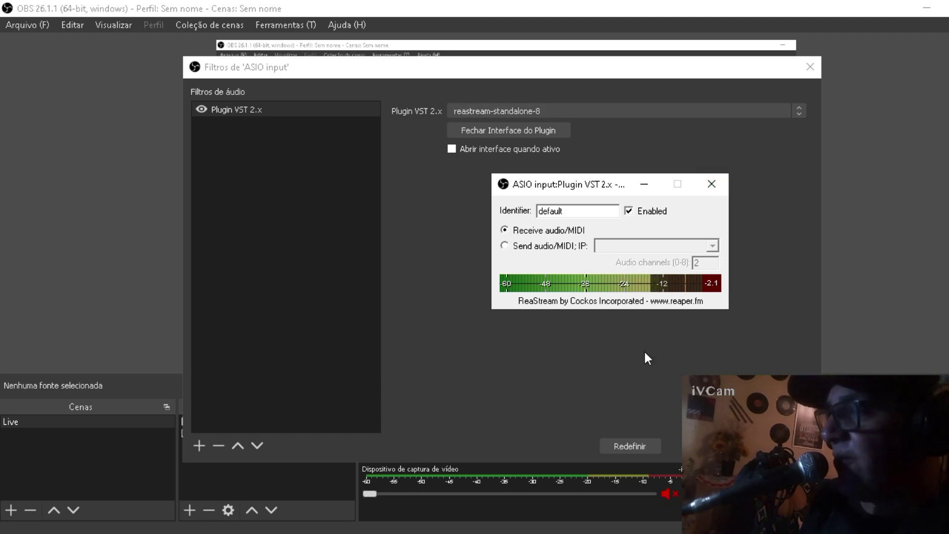
left_click(719, 185)
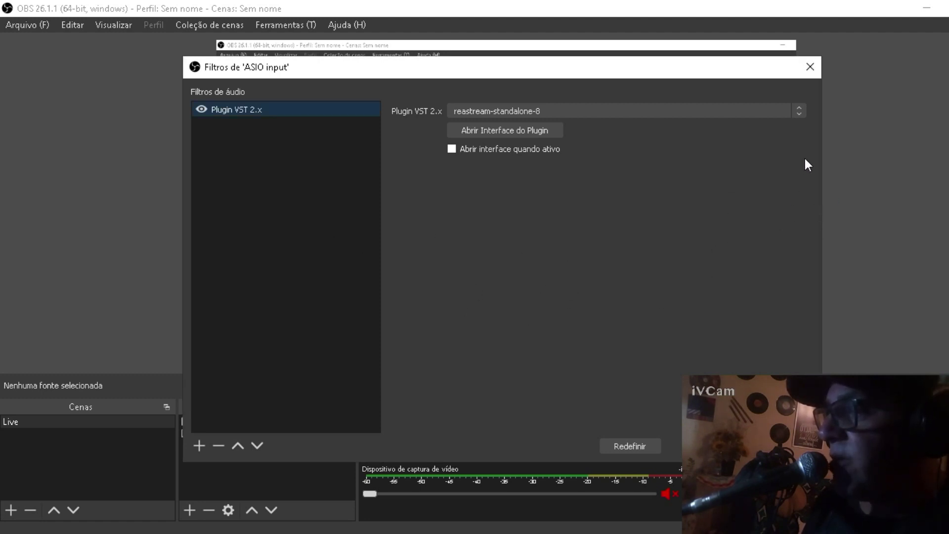
left_click(810, 75)
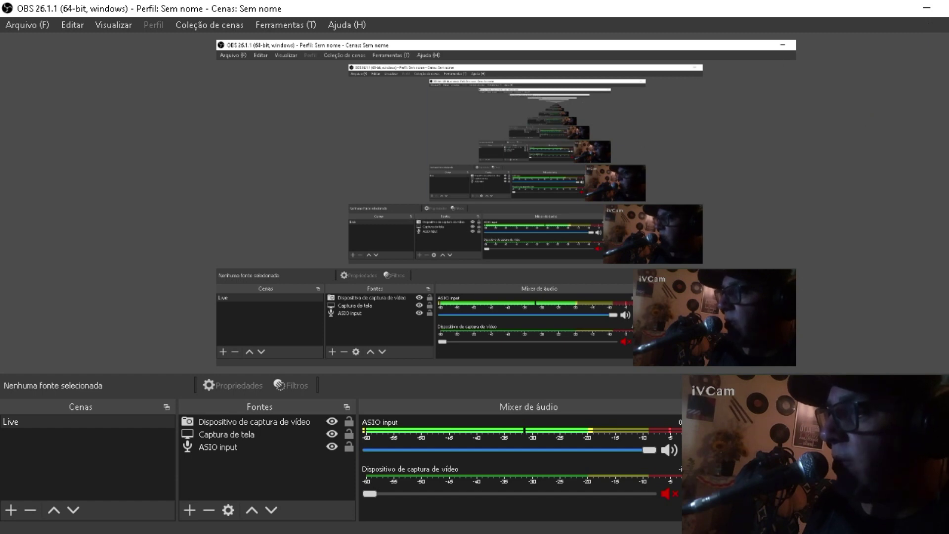
key("alt+Tab")
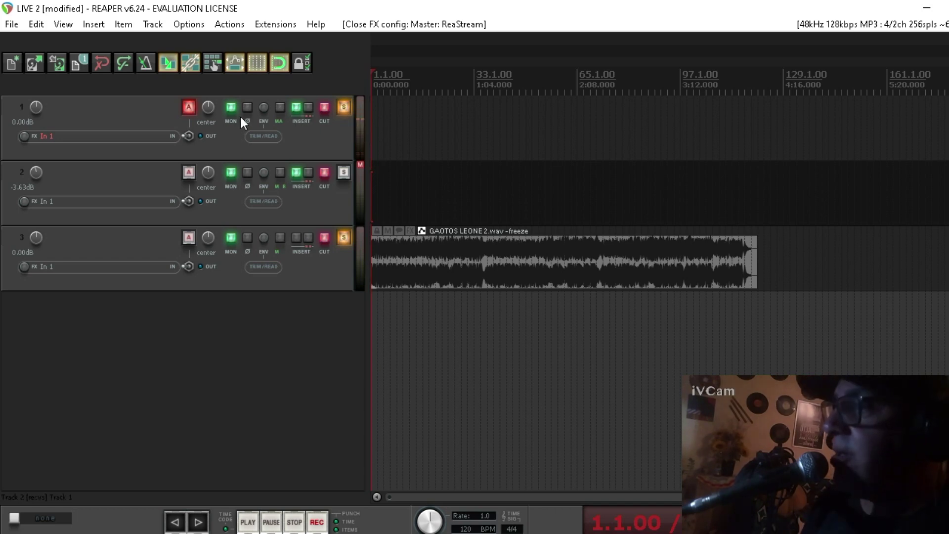
Add the Auto-Tune Pro (Antares) plugin to the FX chain of track 1
left_click(307, 108)
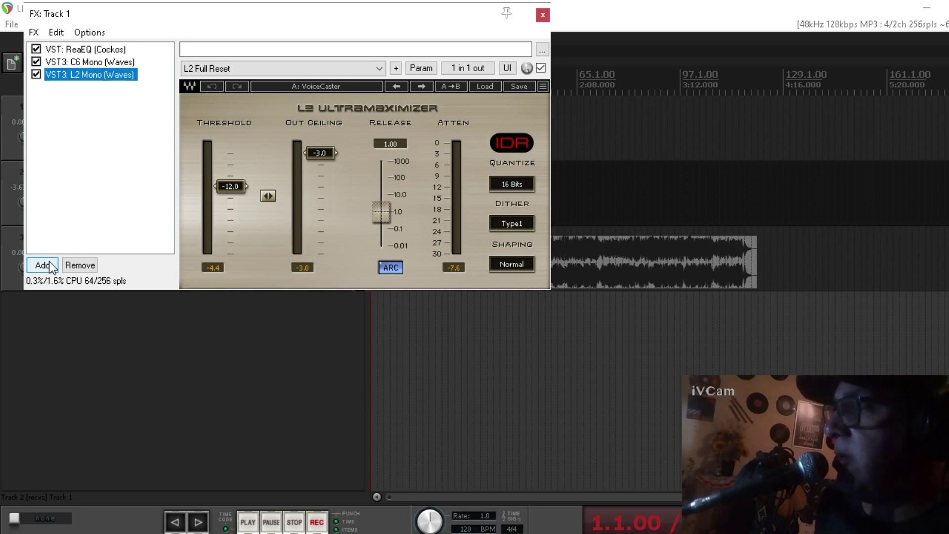
left_click(49, 266)
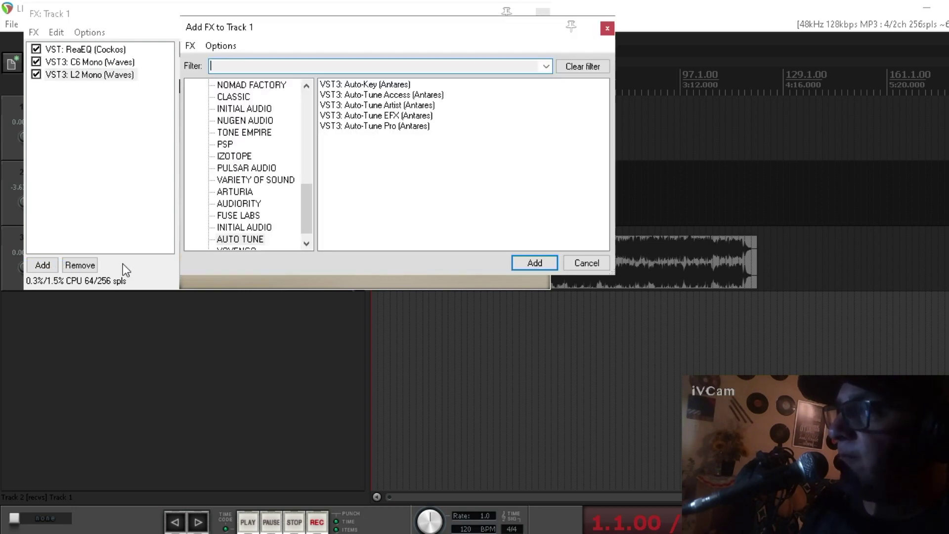
scroll(308, 194, "up", 1)
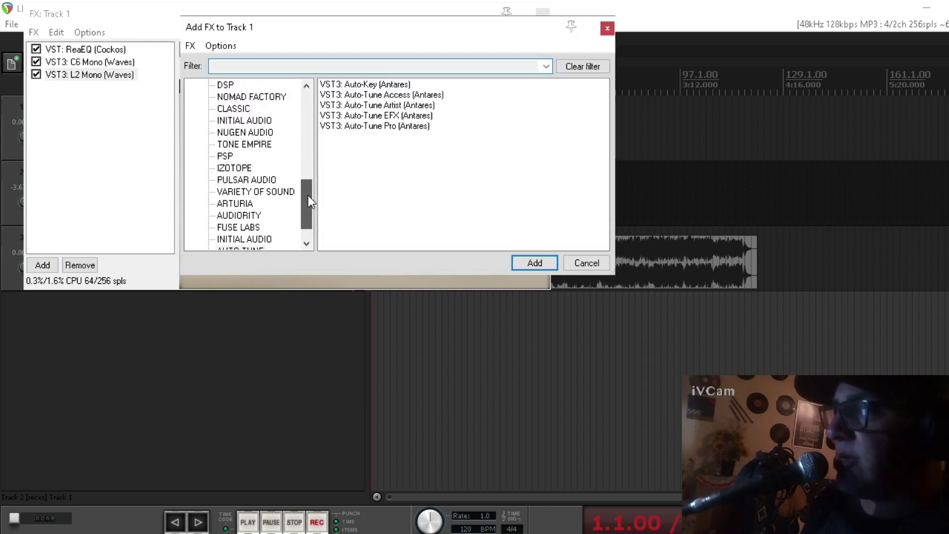
scroll(307, 195, "down", 1)
double_click(358, 129)
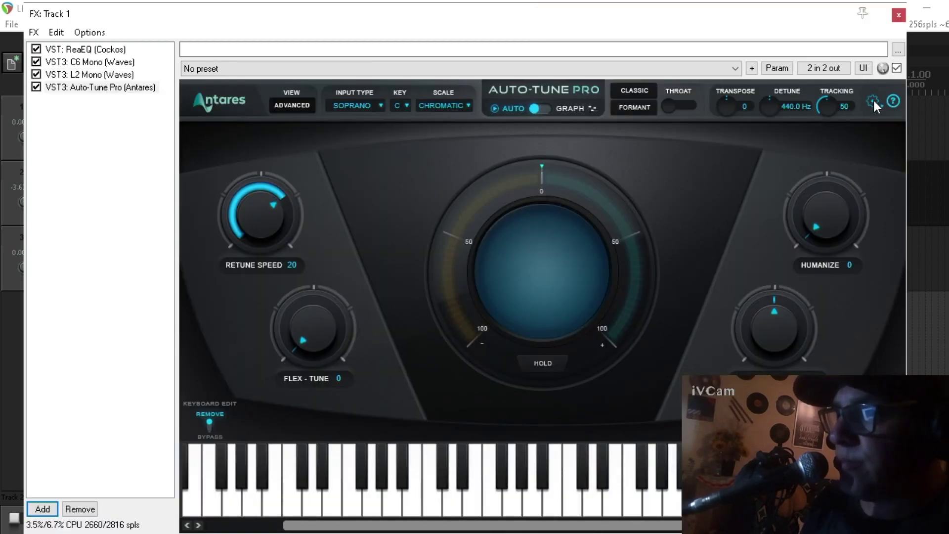
Enable Use Low Latency in Auto-Tune Pro and place the plugin first in track 1's FX chain, before ReaEQ
left_click(872, 99)
left_click(869, 363)
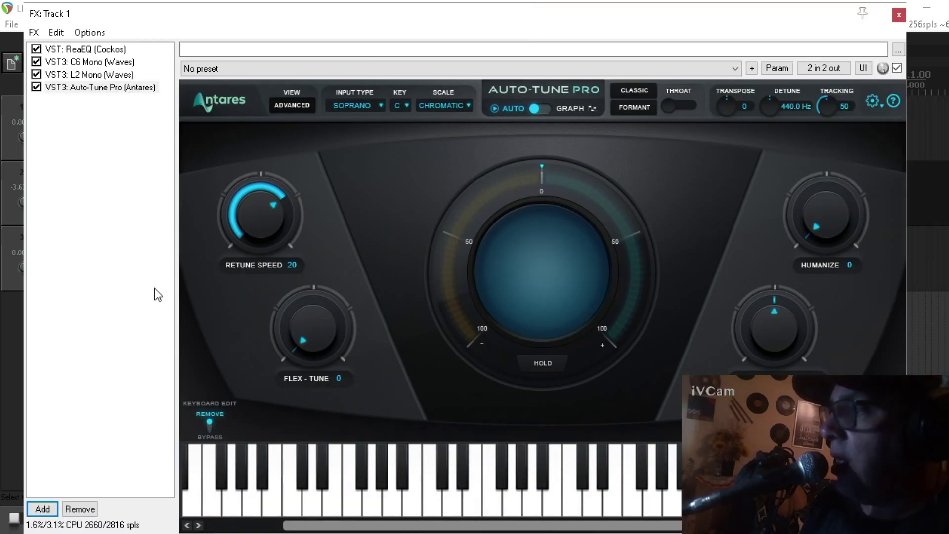
left_click_drag(100, 90, 100, 50)
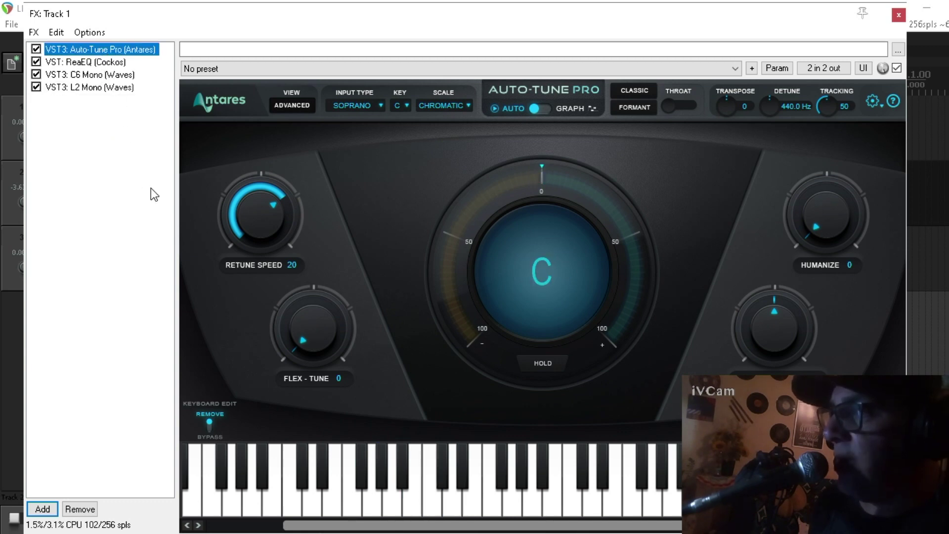
Set Auto-Tune Pro's Flex-Tune to 100 and close track 1's FX chain
left_click(323, 343)
left_click_drag(322, 342, 383, 79)
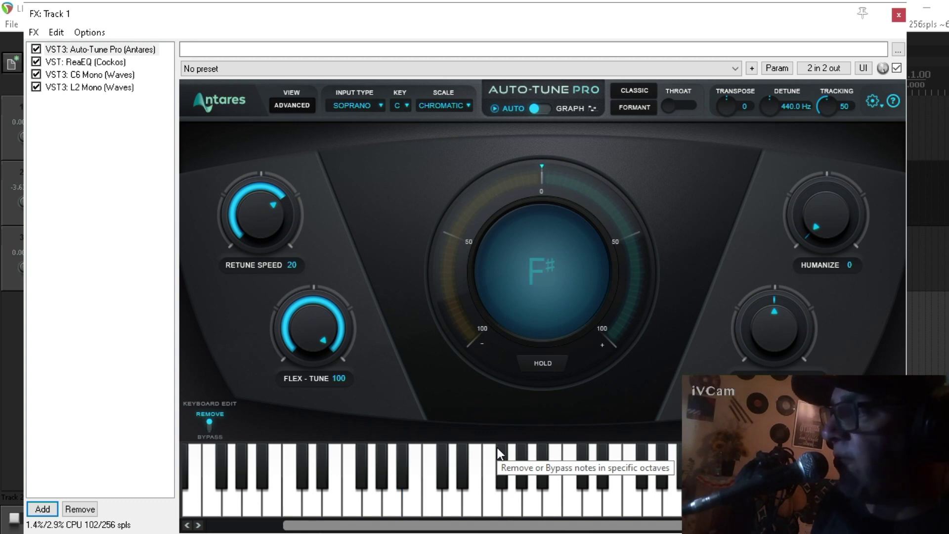
left_click(898, 16)
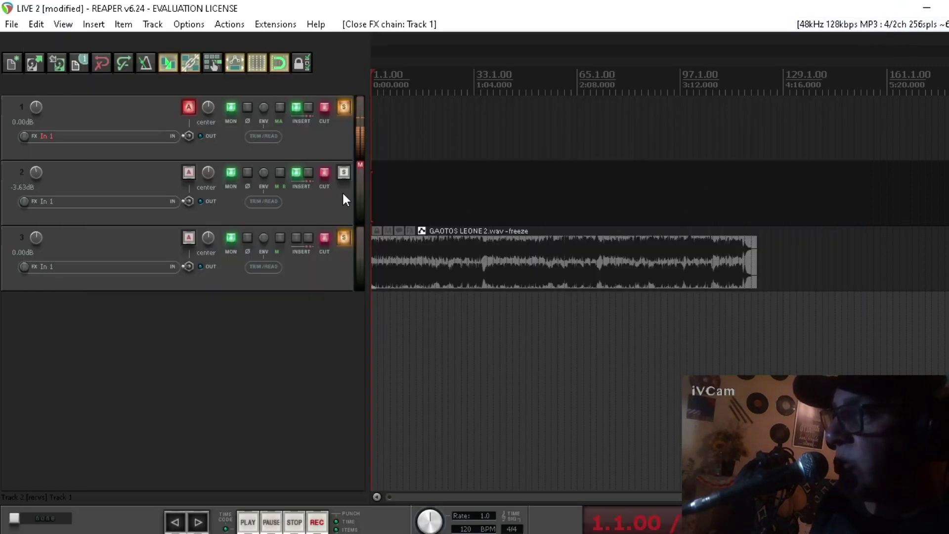
Reopen Auto-Tune Pro on track 1, review its Flex-Tune control and the Use Low Latency option, and close the FX chain
left_click(299, 107)
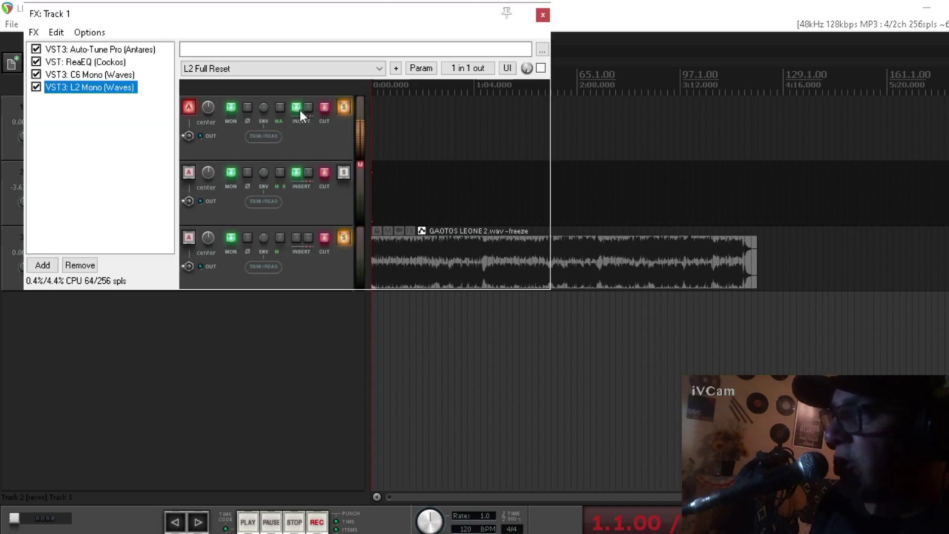
left_click(133, 52)
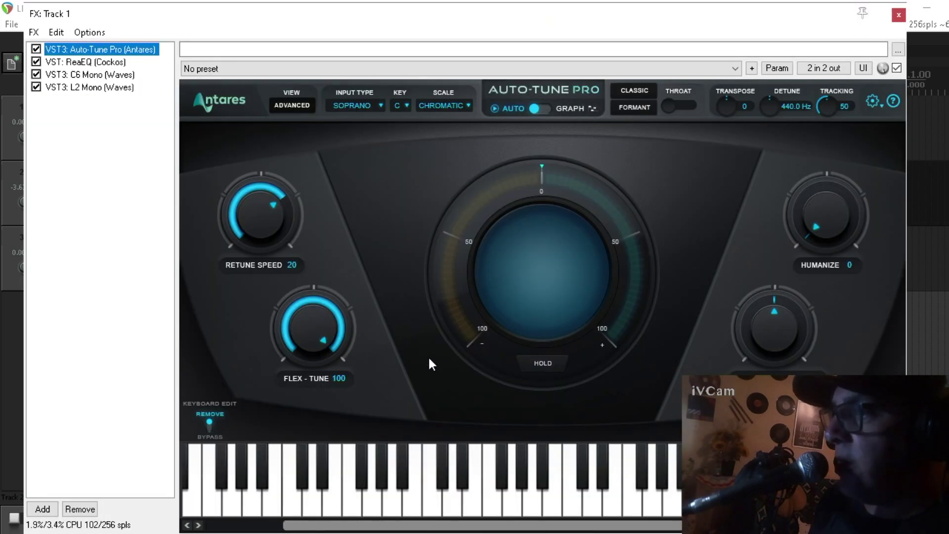
left_click_drag(305, 322, 384, 201)
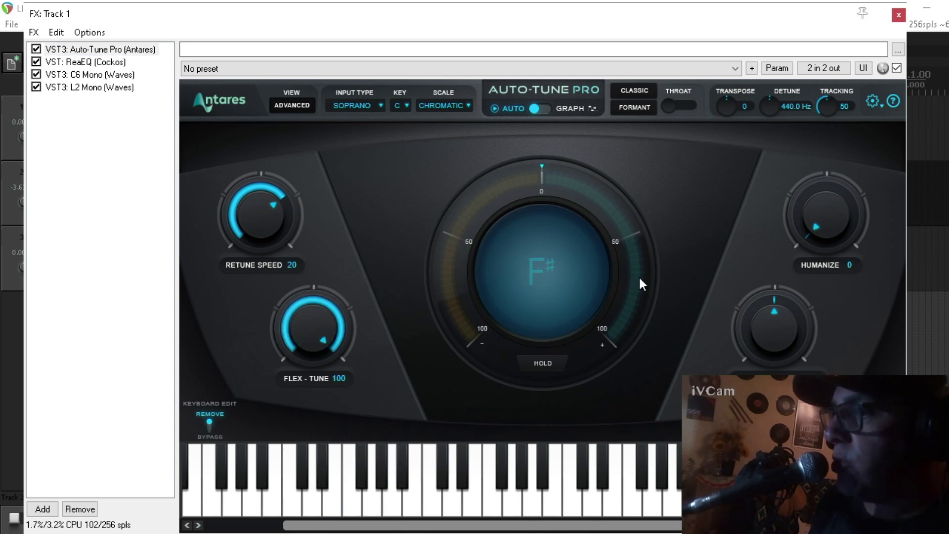
left_click(877, 97)
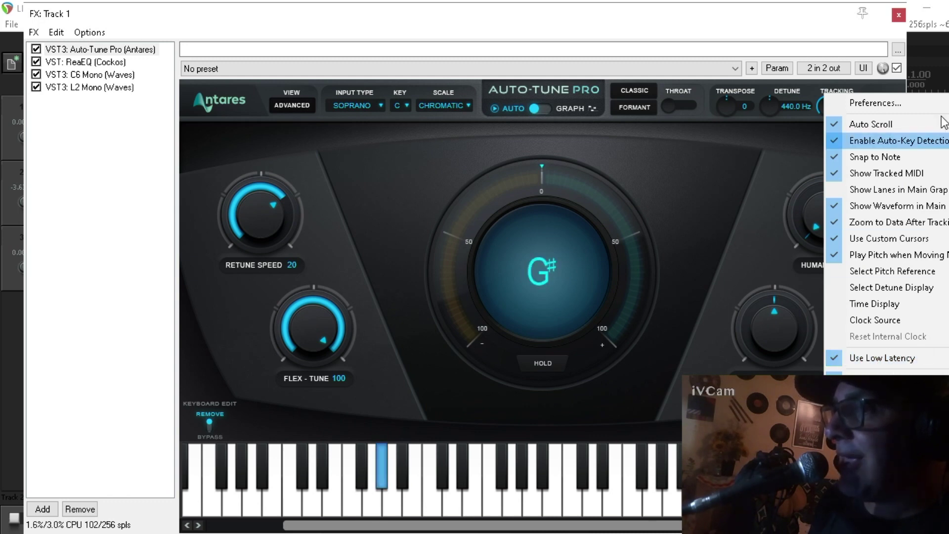
left_click(786, 13)
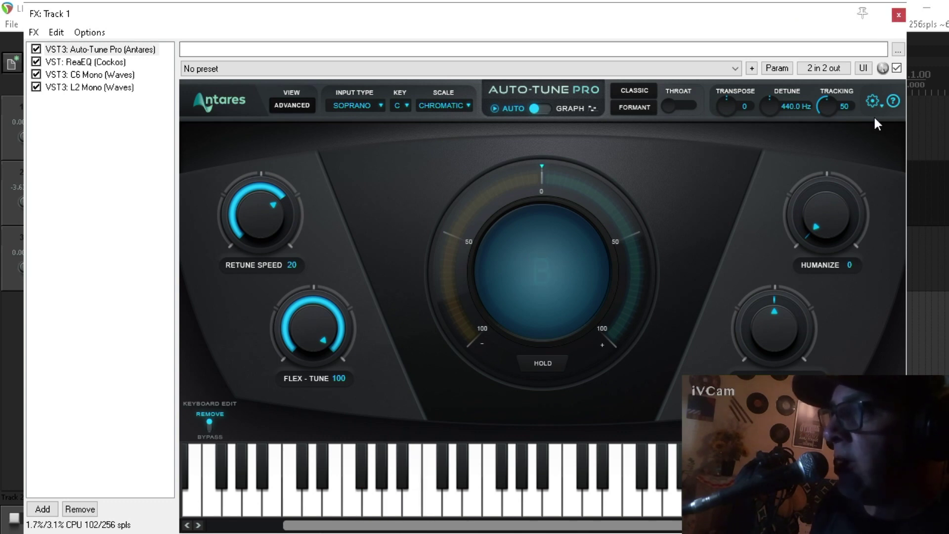
left_click(873, 101)
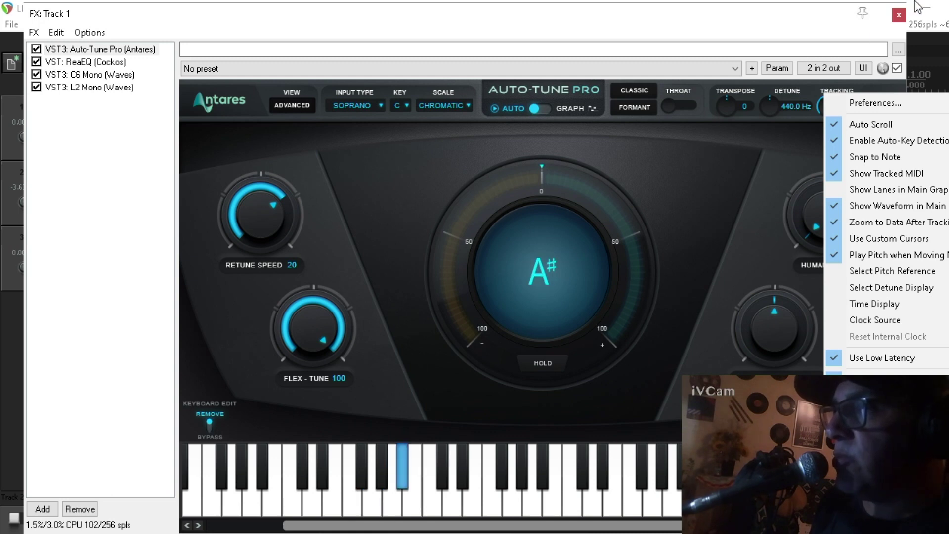
left_click(898, 15)
left_click(898, 15)
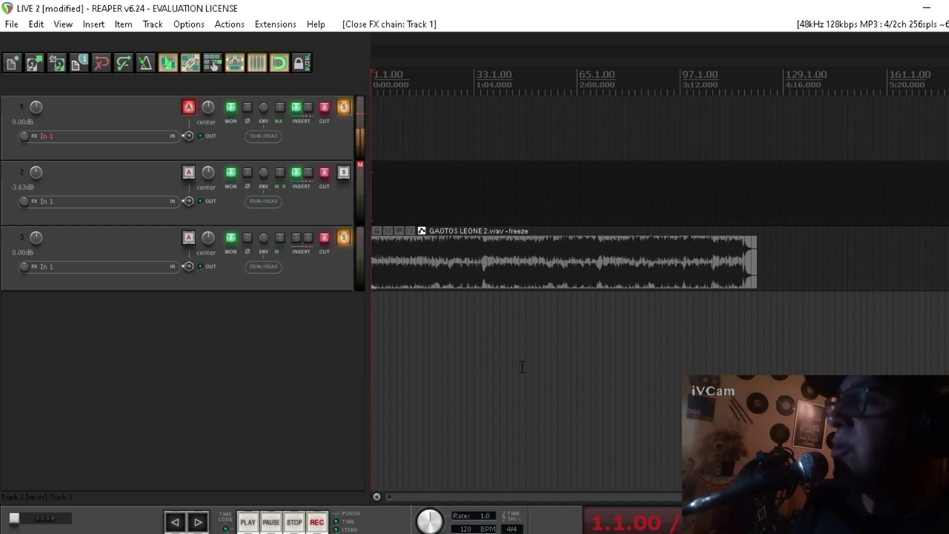
Solo track 2 and play the project to hear it with the backing track, then stop and unsolo track 2
left_click(343, 172)
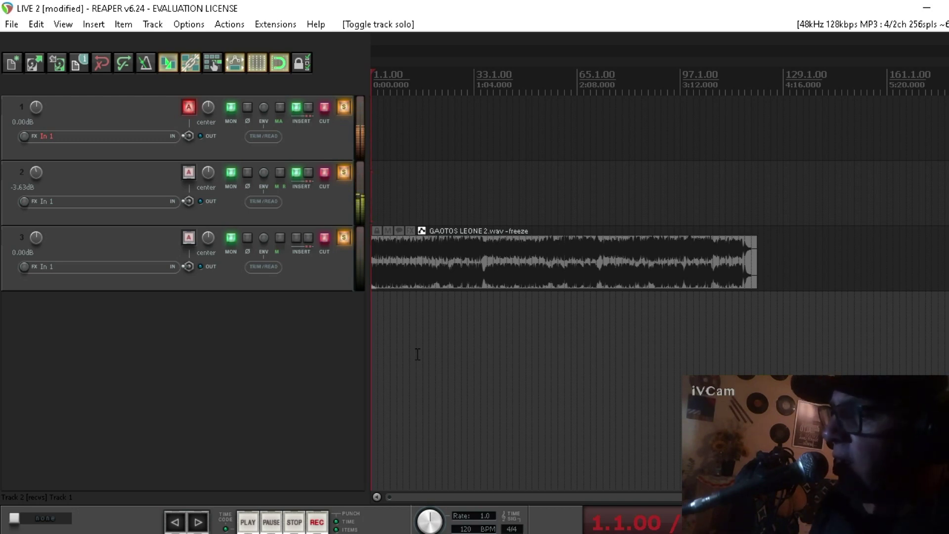
key("space")
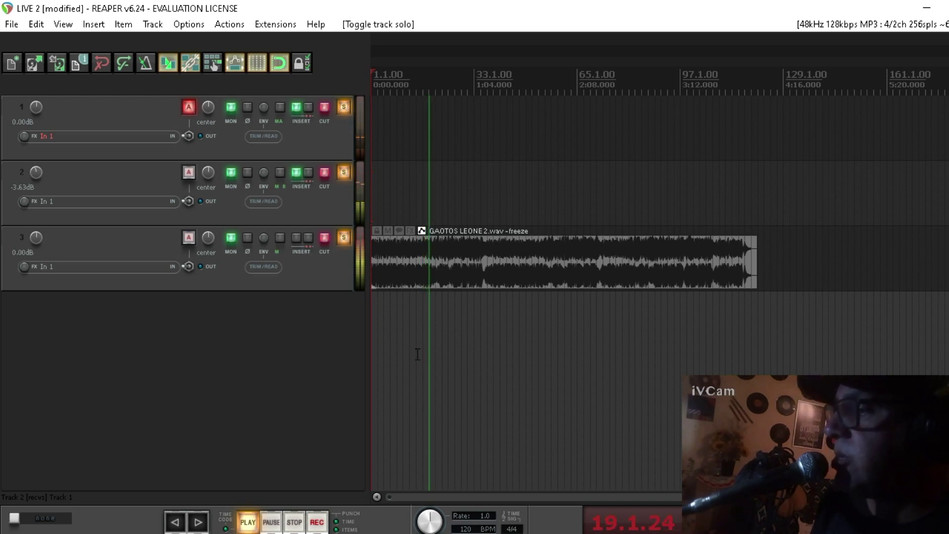
key("space")
left_click(459, 200)
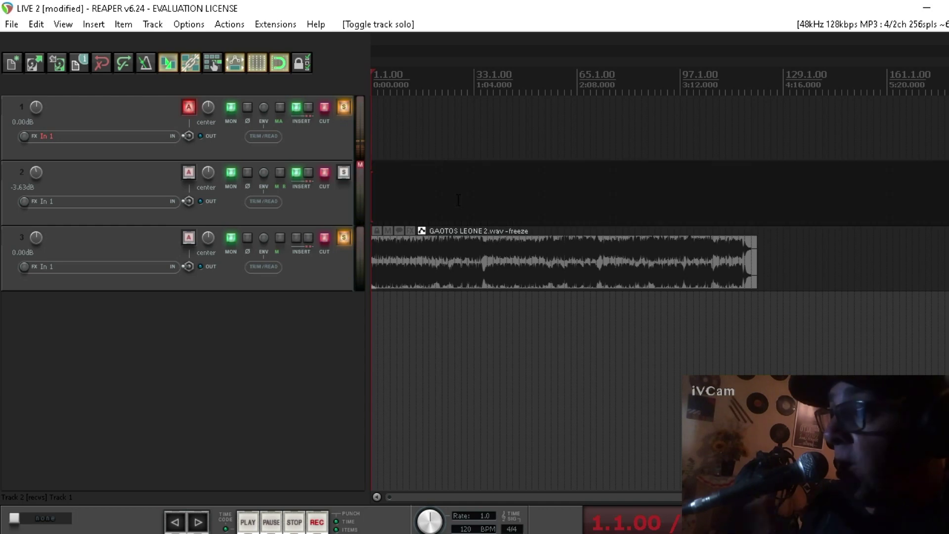
Bypass Auto-Tune Pro in track 1's FX chain, remove it, and close the chain
right_click(299, 110)
left_click(319, 138)
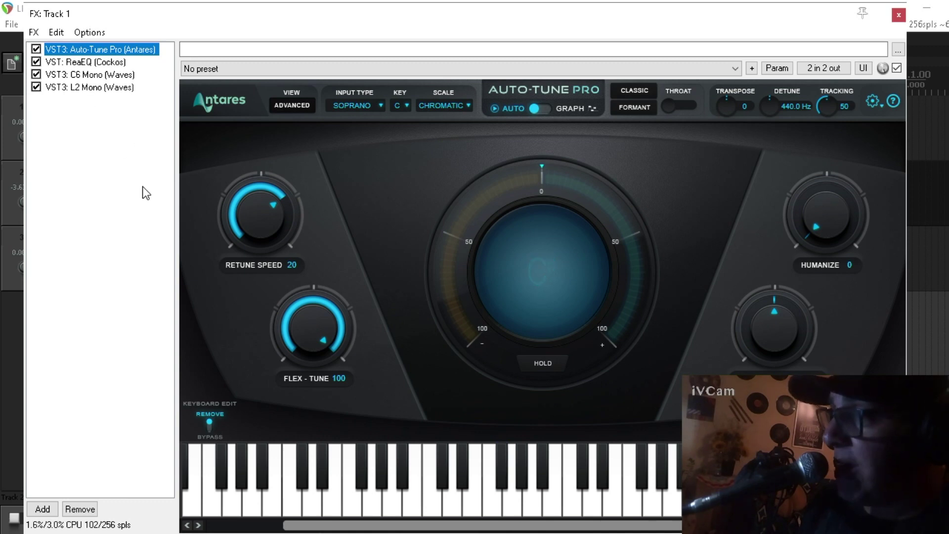
left_click(36, 49)
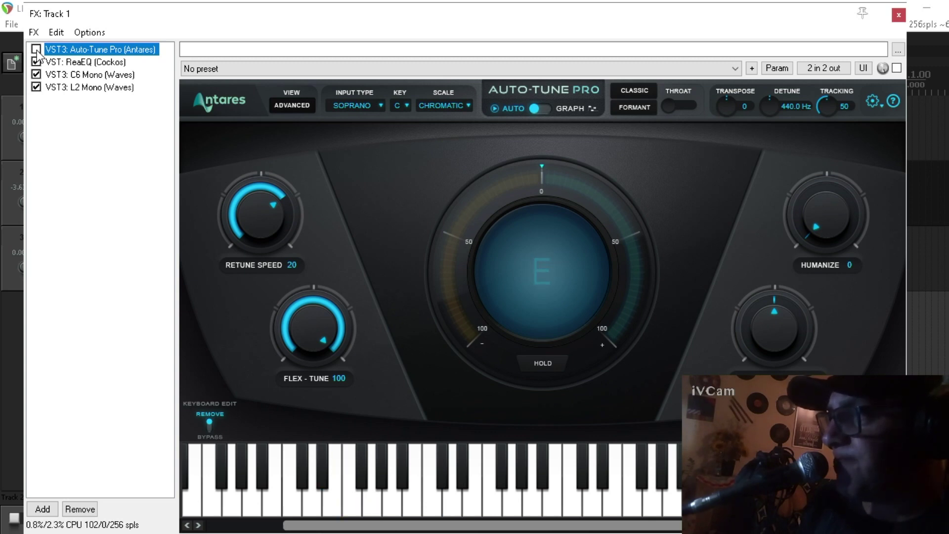
left_click(78, 509)
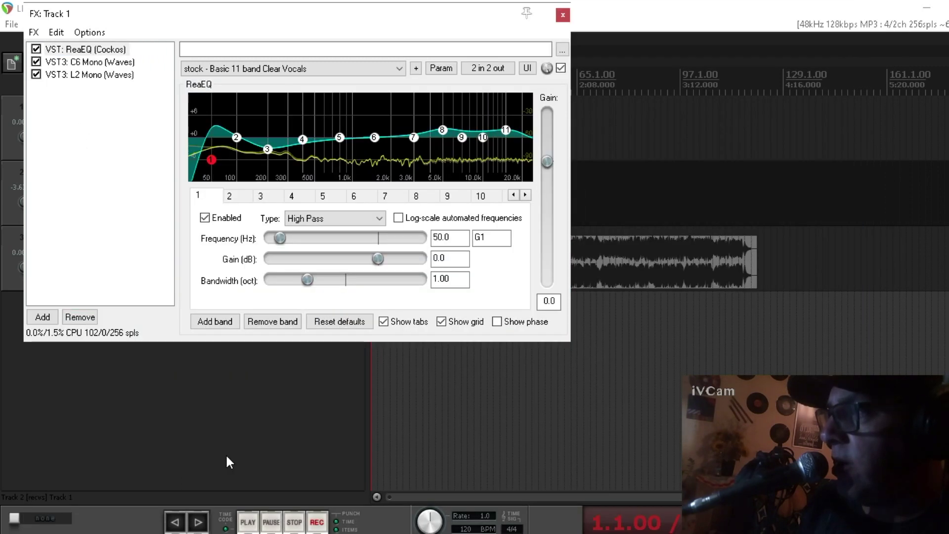
left_click(562, 16)
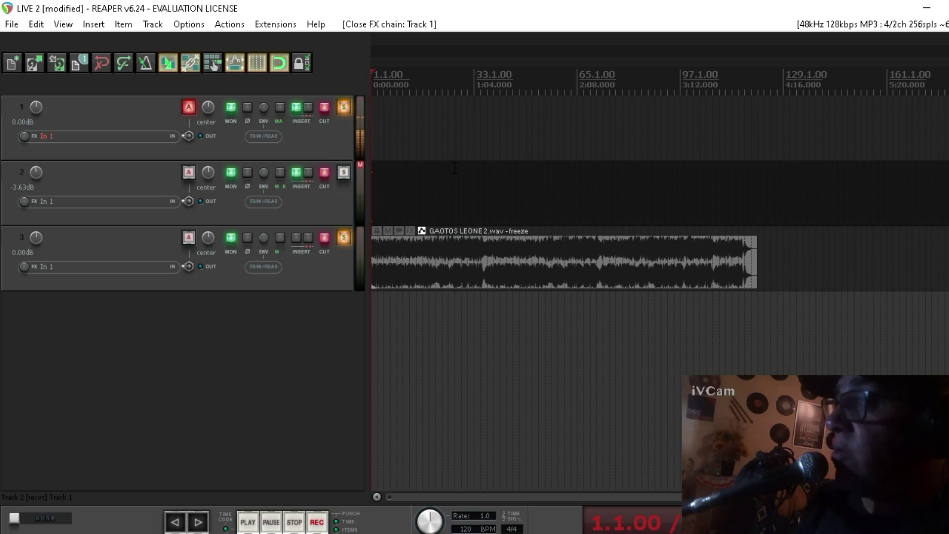
Solo track 2 and start recording the vocal over the backing track from the project start
left_click(343, 176)
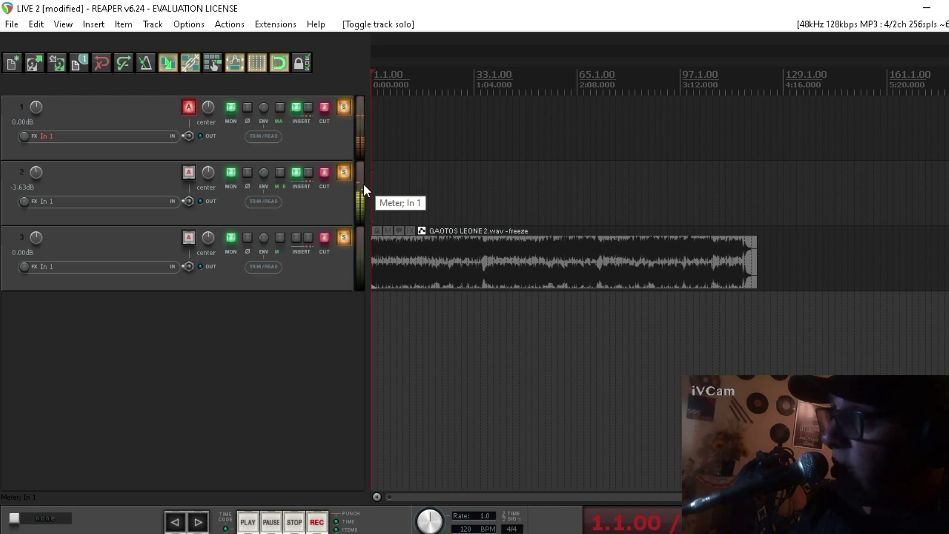
left_click(317, 522)
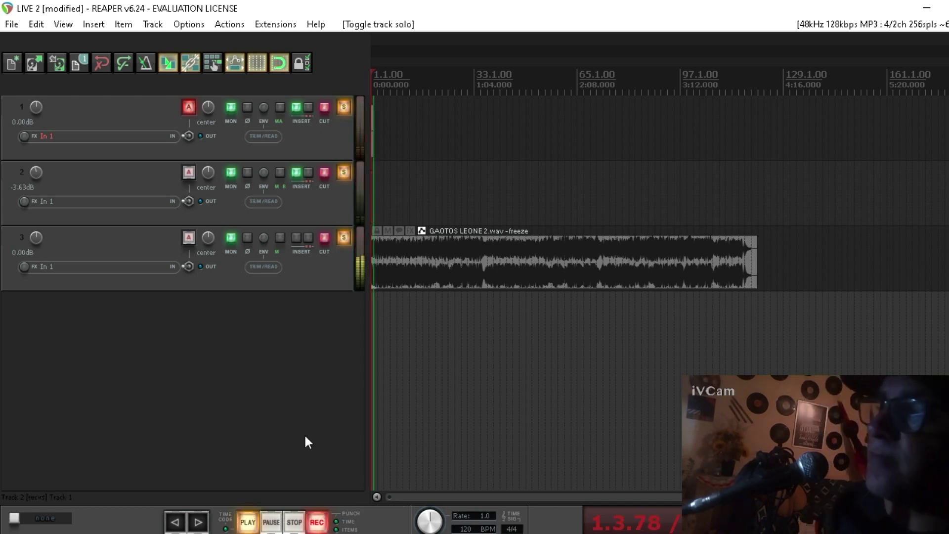